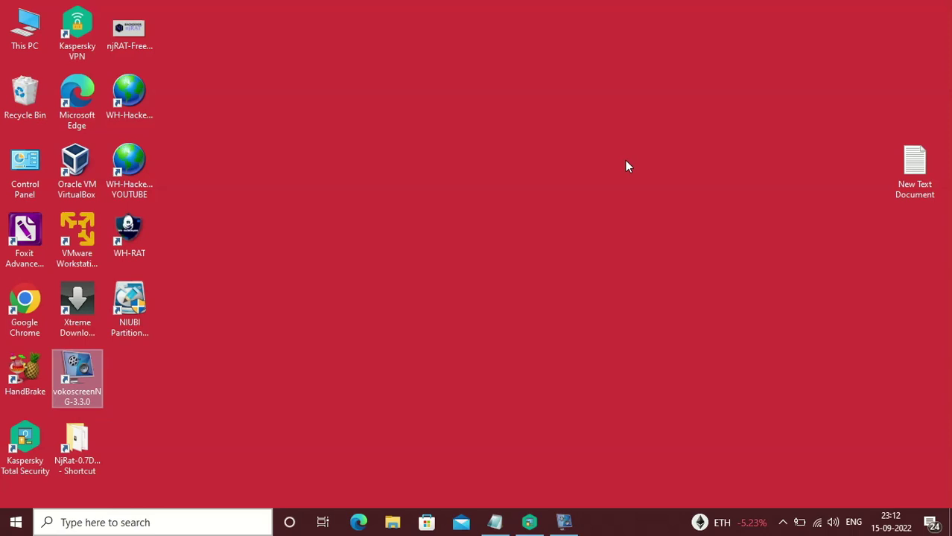
Launch NjRat 0.7D Green Edition from its program folder and close the Explorer window
double_click(74, 460)
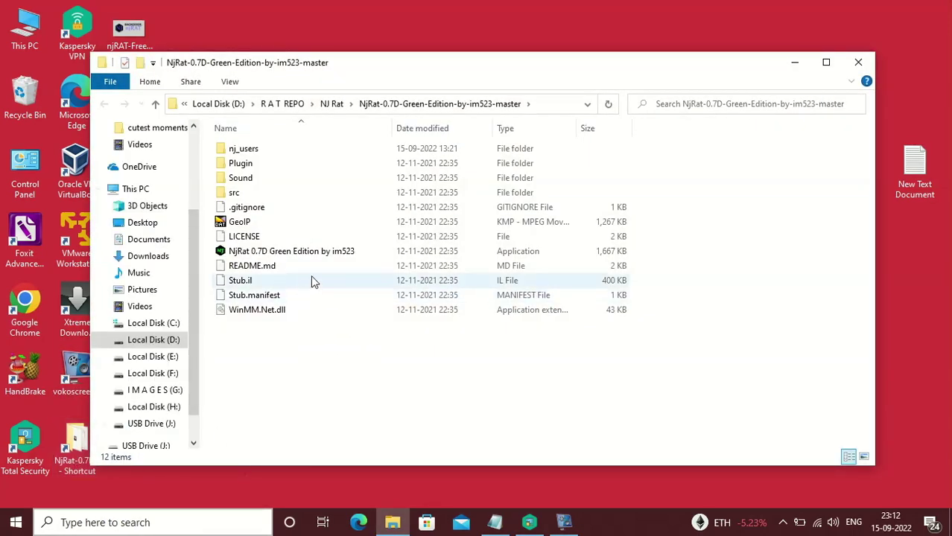
click(318, 253)
double_click(318, 252)
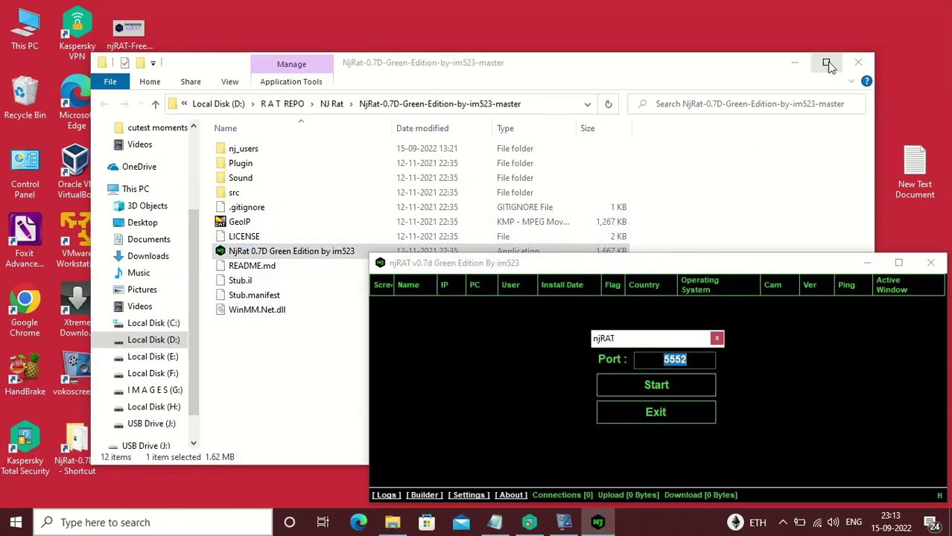
click(857, 63)
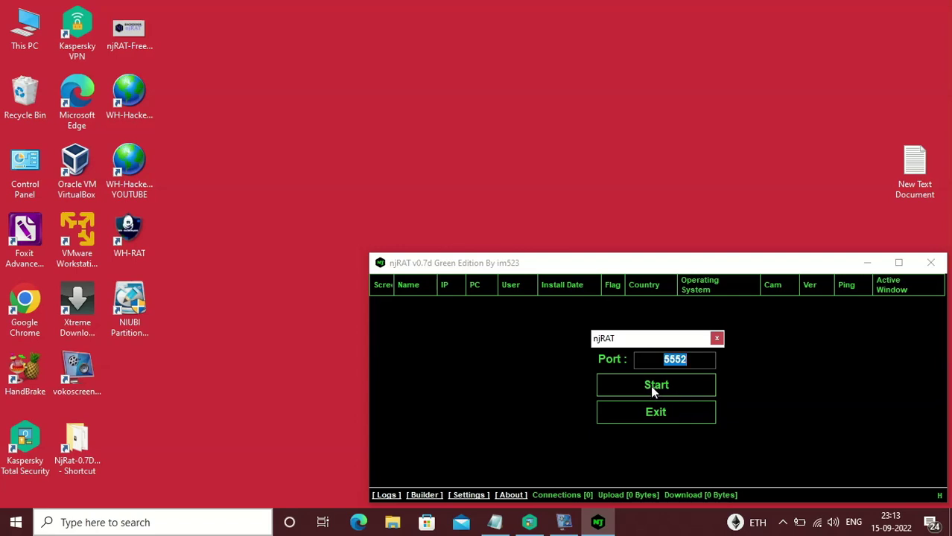
Start njRAT listening on port 5552 and move its window up and left
click(652, 393)
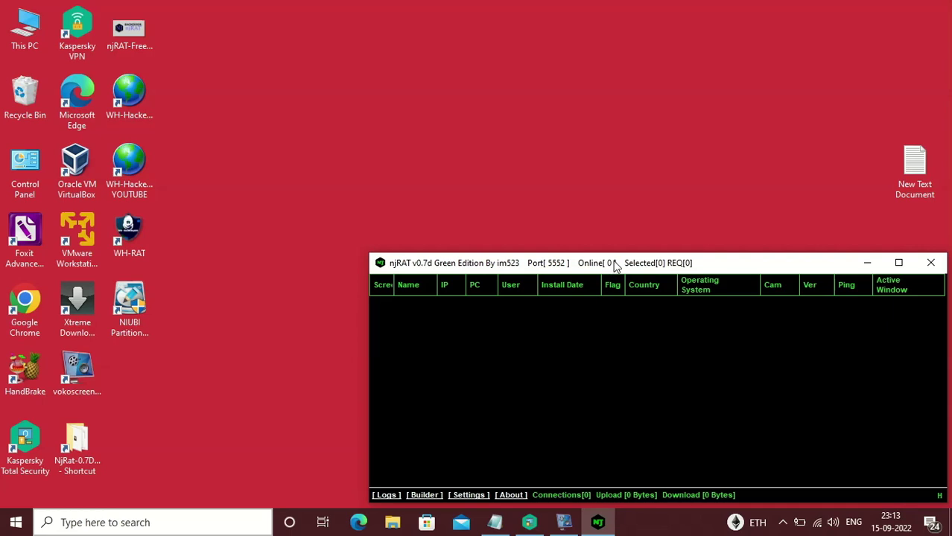
drag(611, 269, 538, 197)
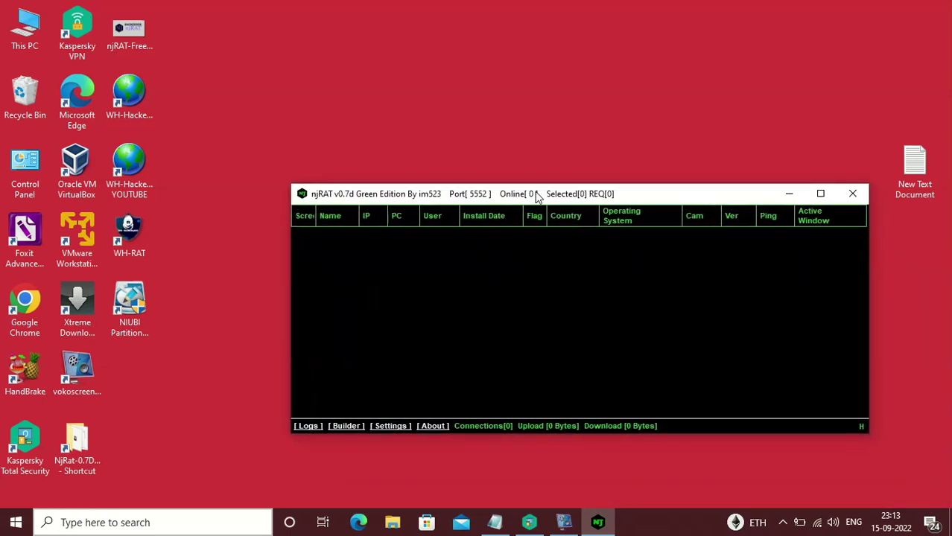
Build a client named 'victim' with host 127.0.0.1 in the njRAT builder
click(339, 430)
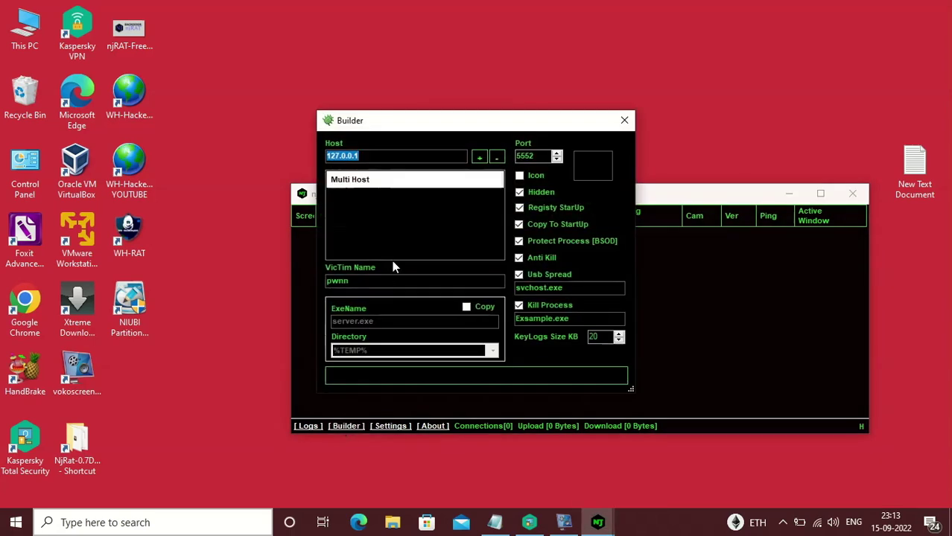
click(364, 280)
drag(364, 281, 310, 279)
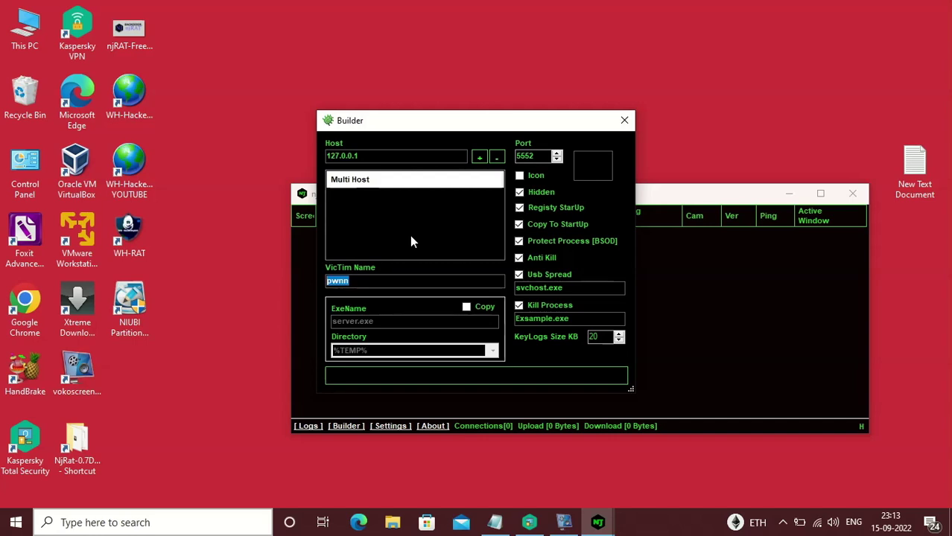
text(vic)
text(t)
text(im)
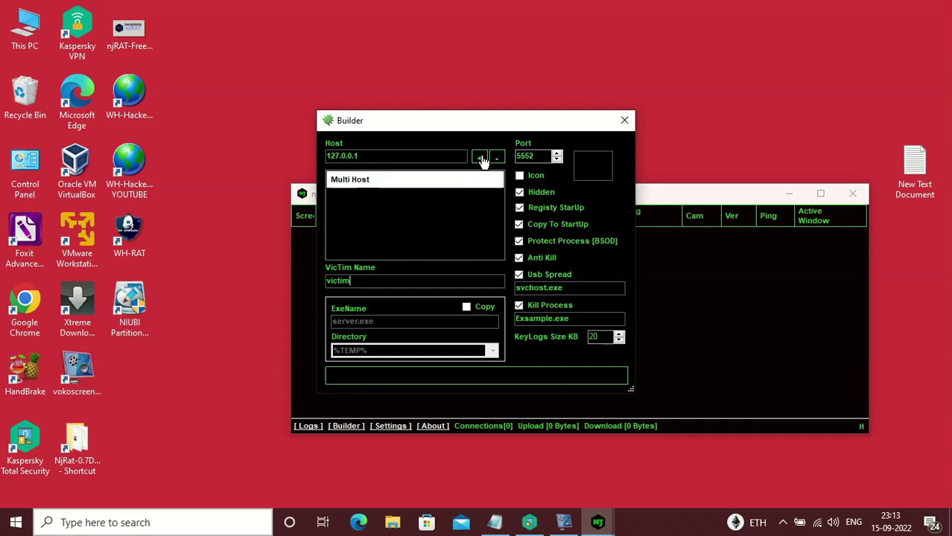
click(482, 160)
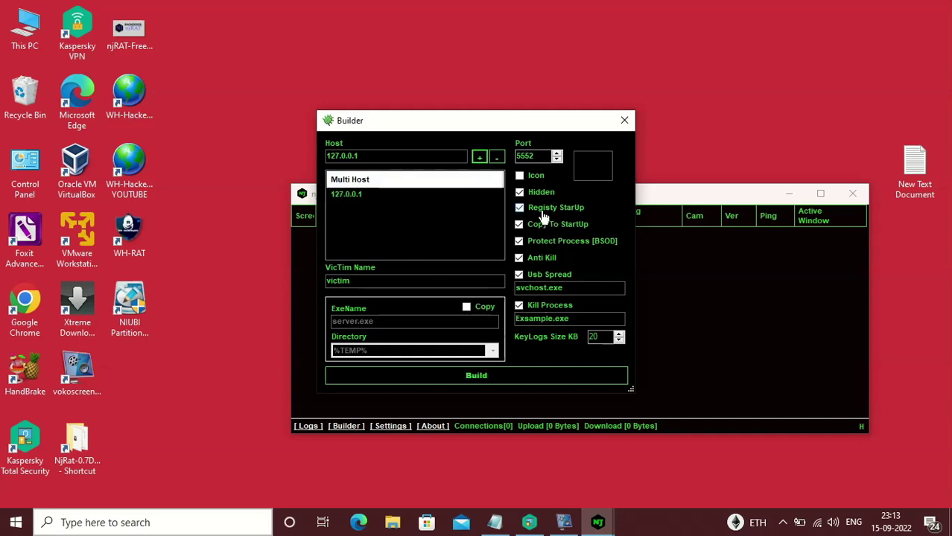
click(458, 376)
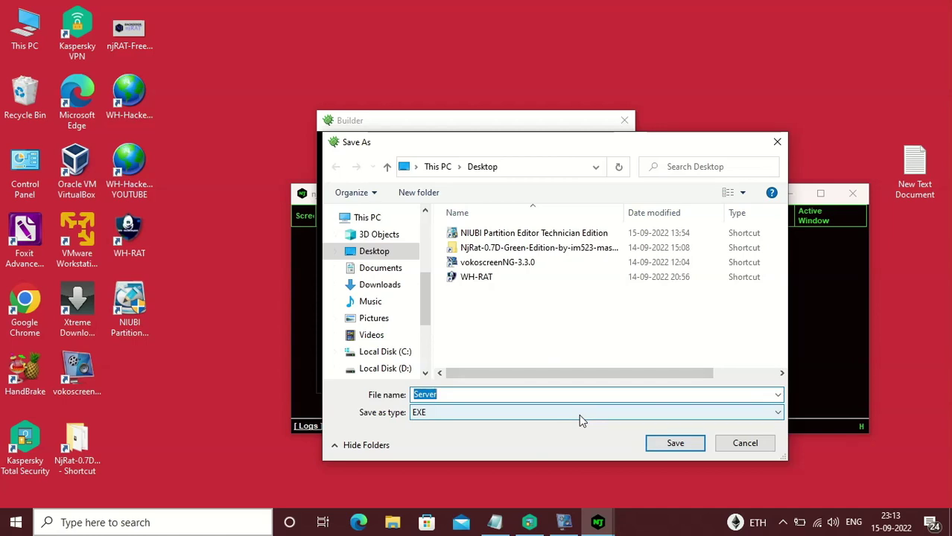
Save the built client as pwnServer.exe on the Desktop and acknowledge the DONE! message
key(Home)
text(pwn)
click(678, 444)
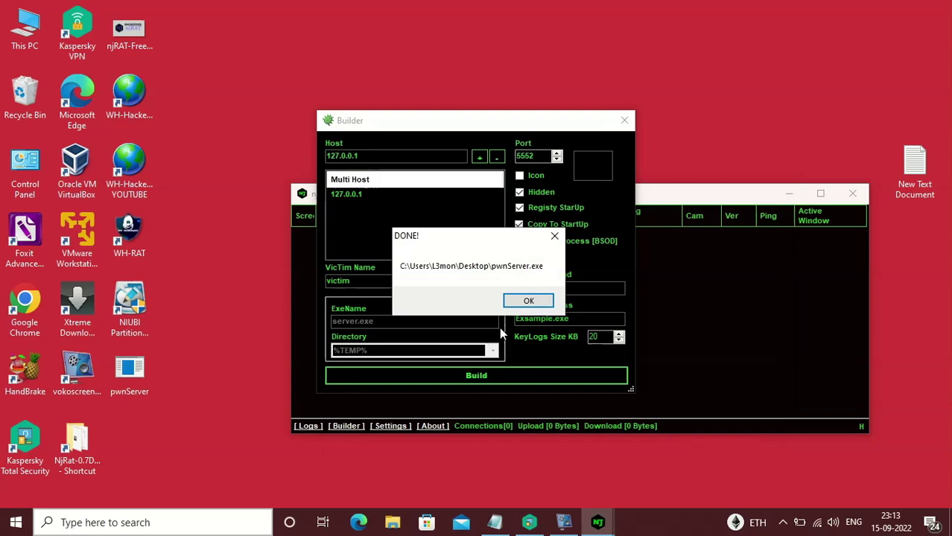
click(525, 303)
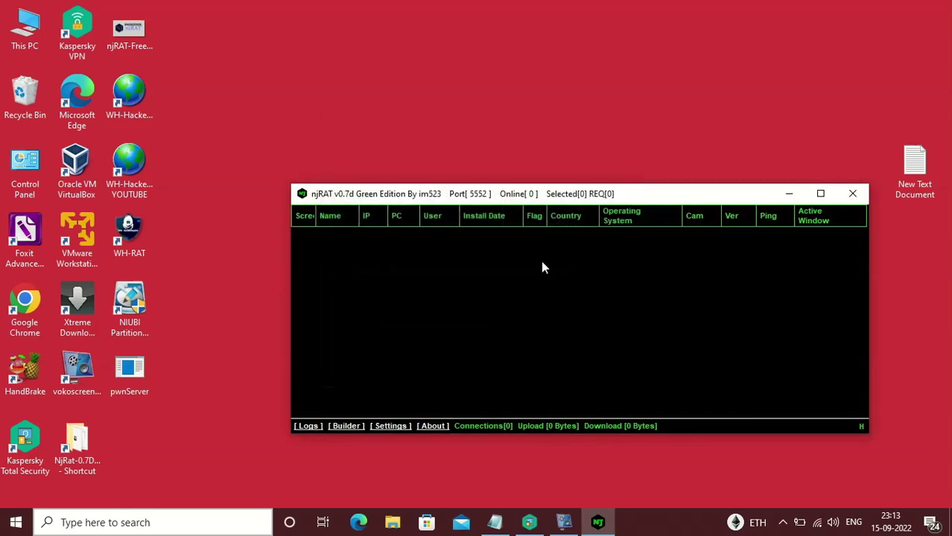
Run pwnServer from the desktop and restore njRAT showing the 127.0.0.1 client
click(791, 194)
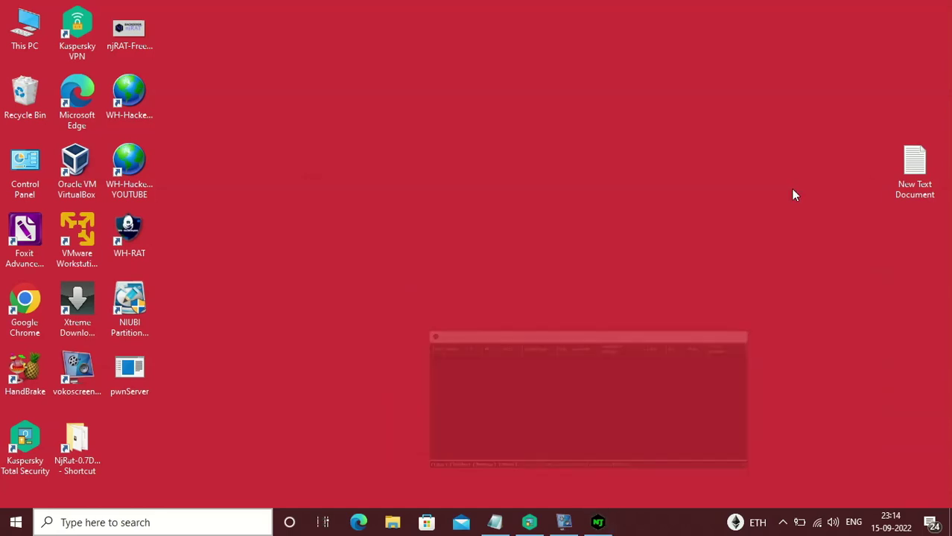
click(130, 374)
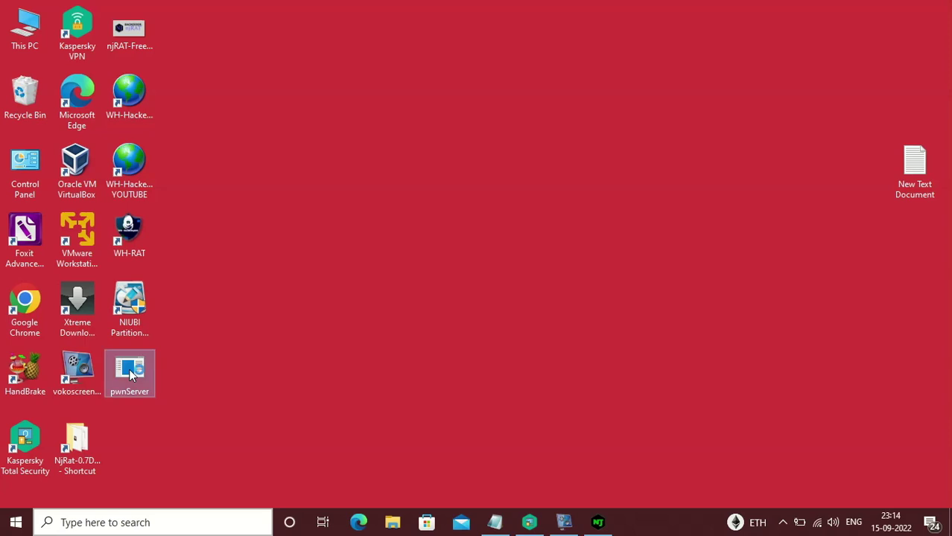
double_click(130, 375)
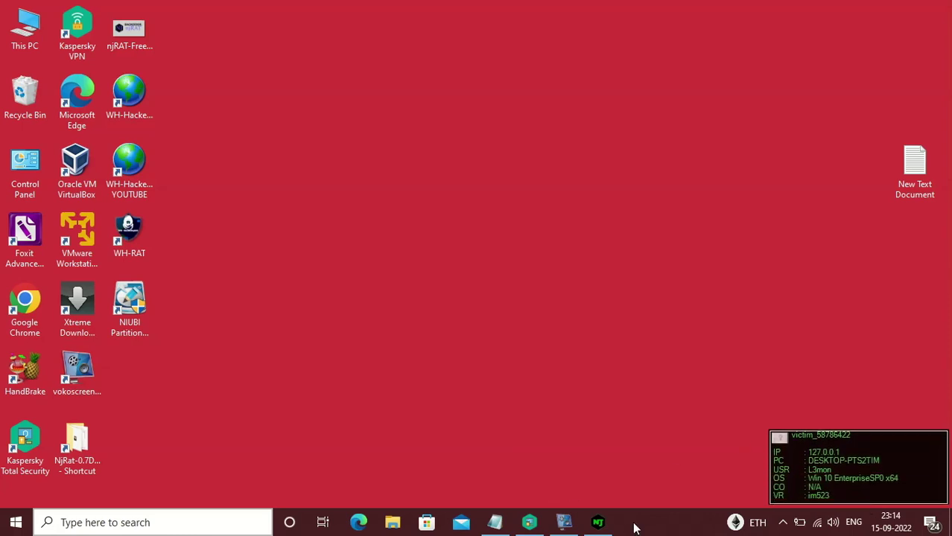
click(598, 523)
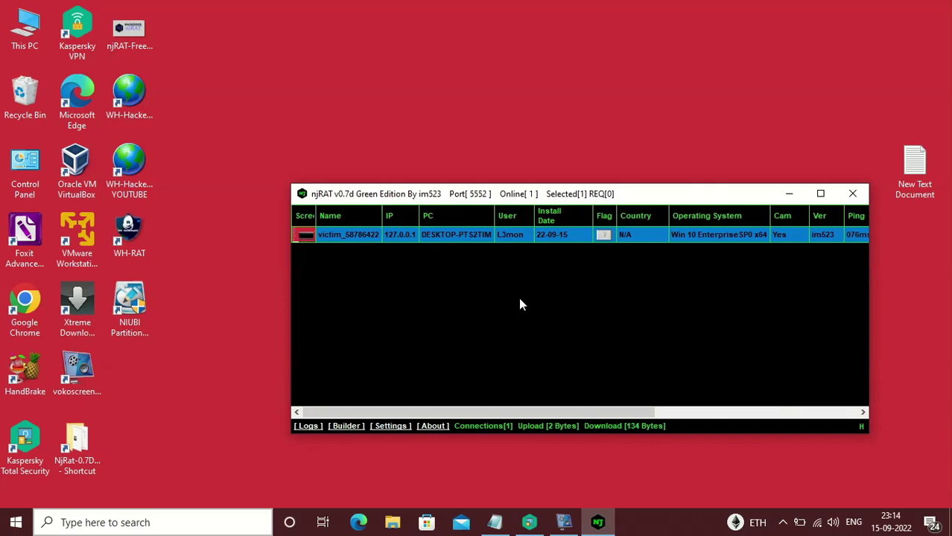
Open the victim's remote file manager and browse D:\, E:\, G:\ into BLENDER TUTORIALS\1
right_click(444, 233)
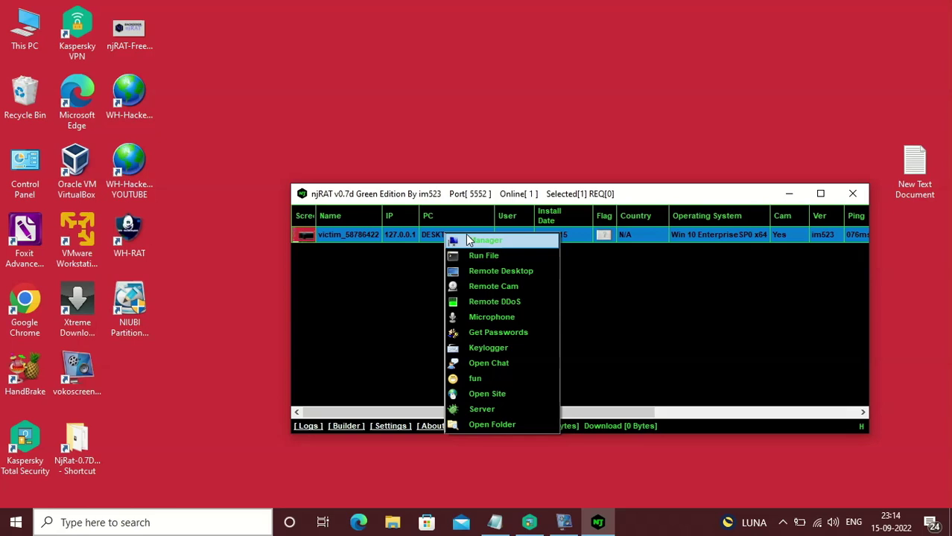
click(466, 237)
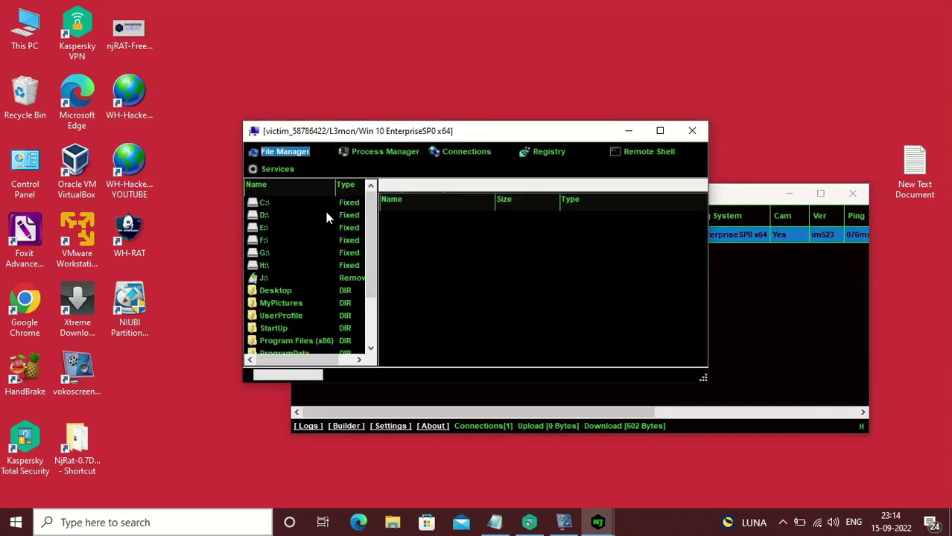
click(258, 216)
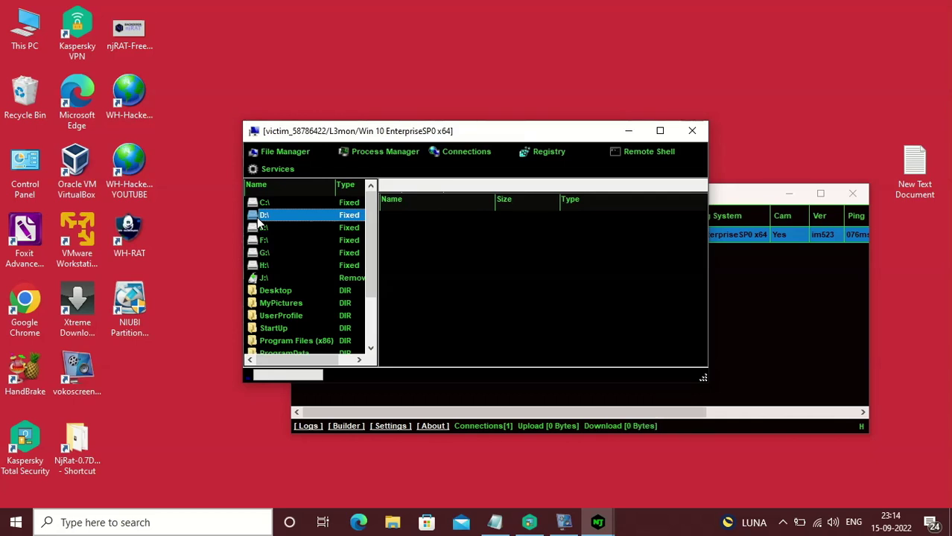
double_click(259, 219)
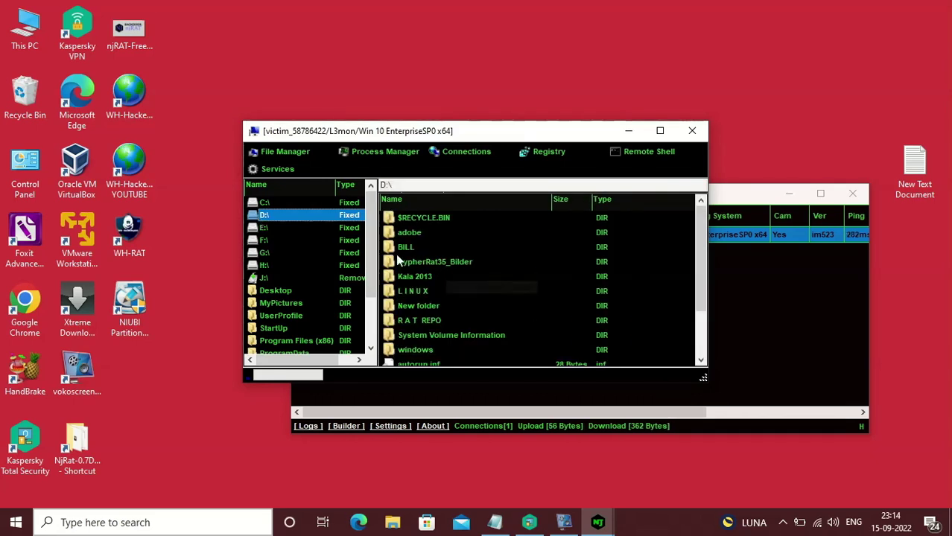
double_click(281, 228)
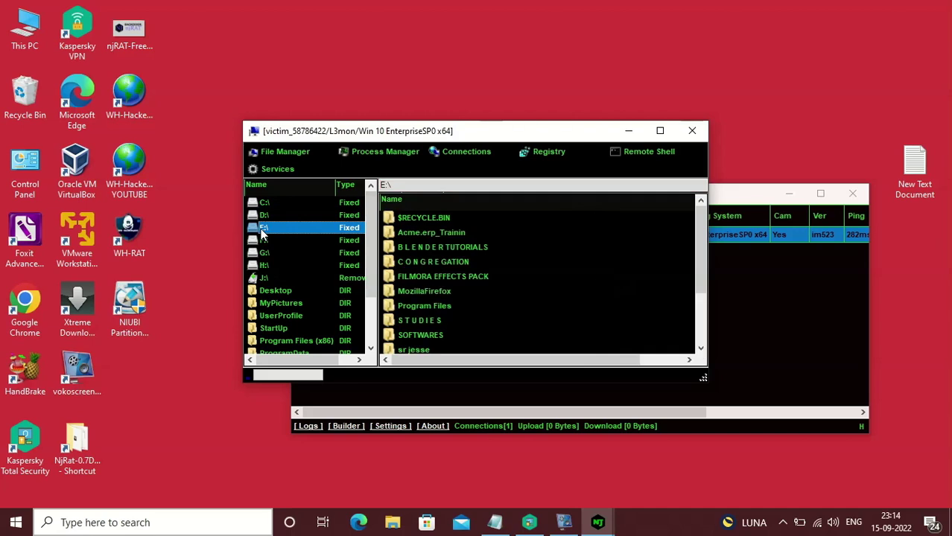
click(264, 253)
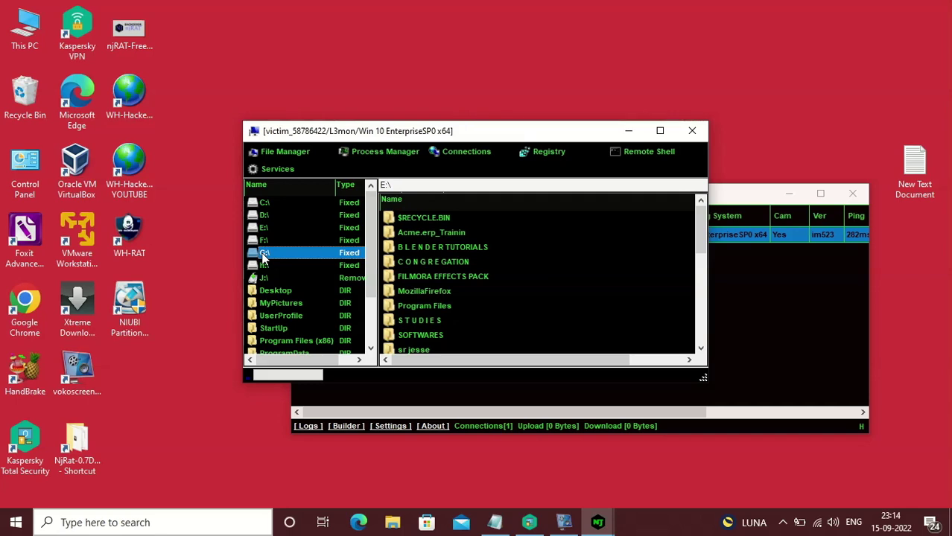
double_click(423, 251)
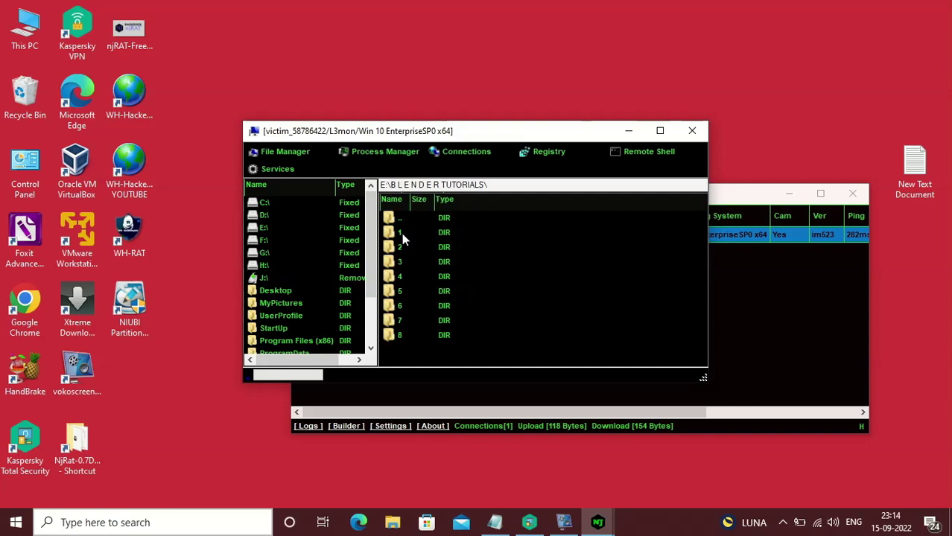
click(402, 234)
double_click(401, 234)
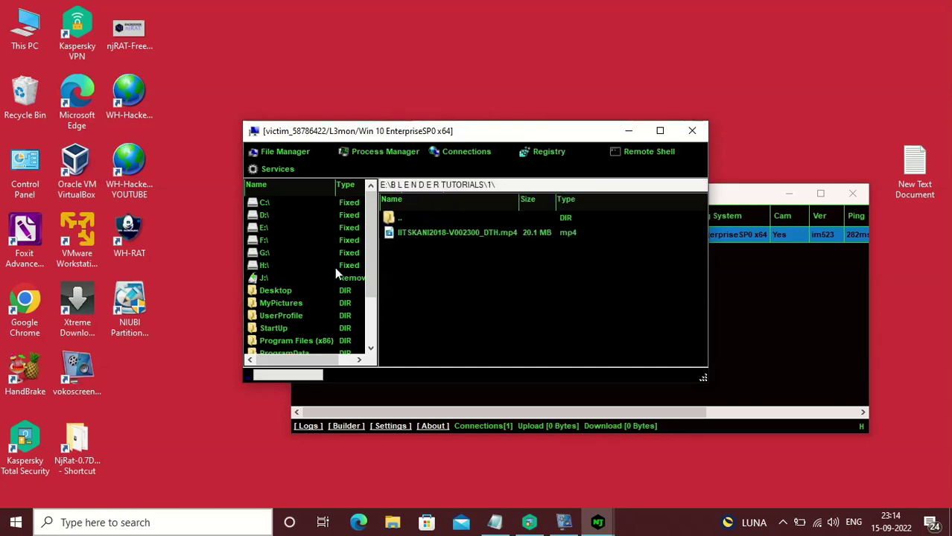
View the victim's services and network connections, then close the manager window
click(280, 169)
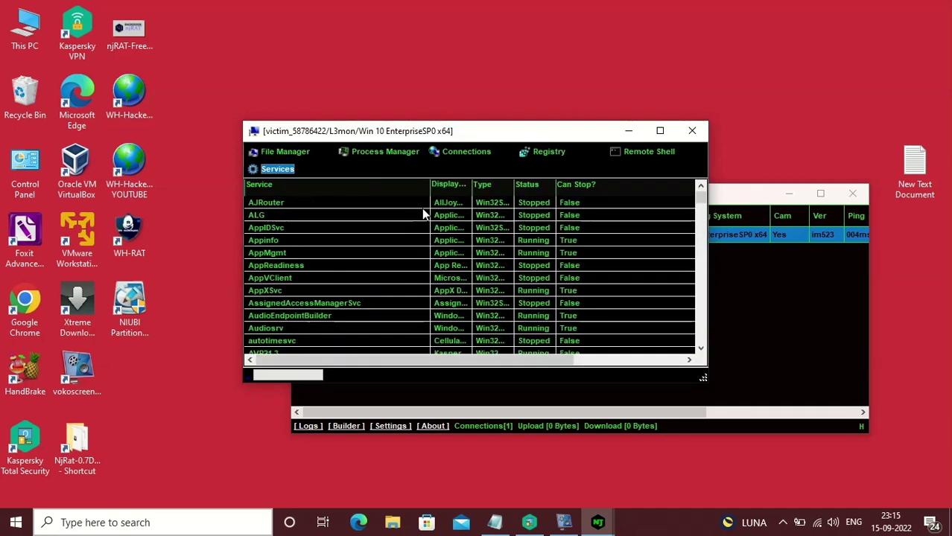
click(275, 152)
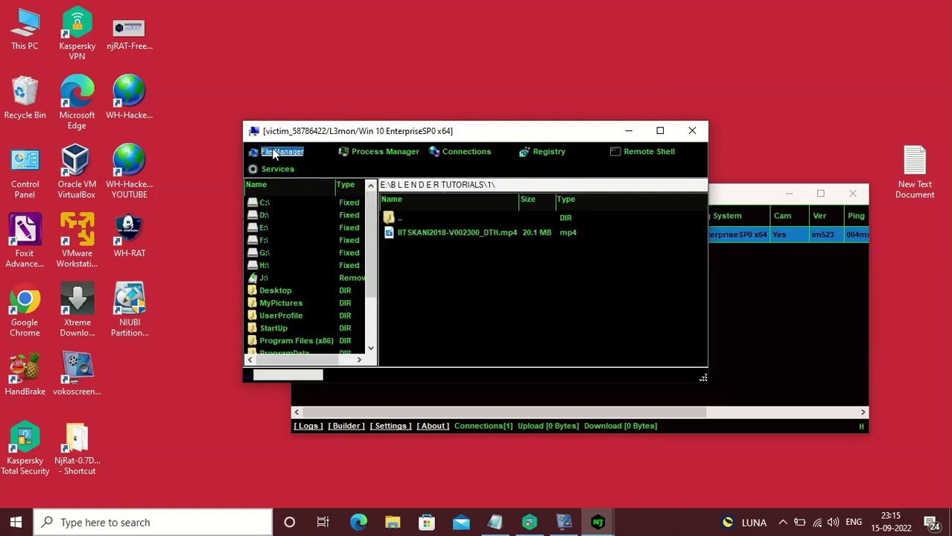
click(447, 151)
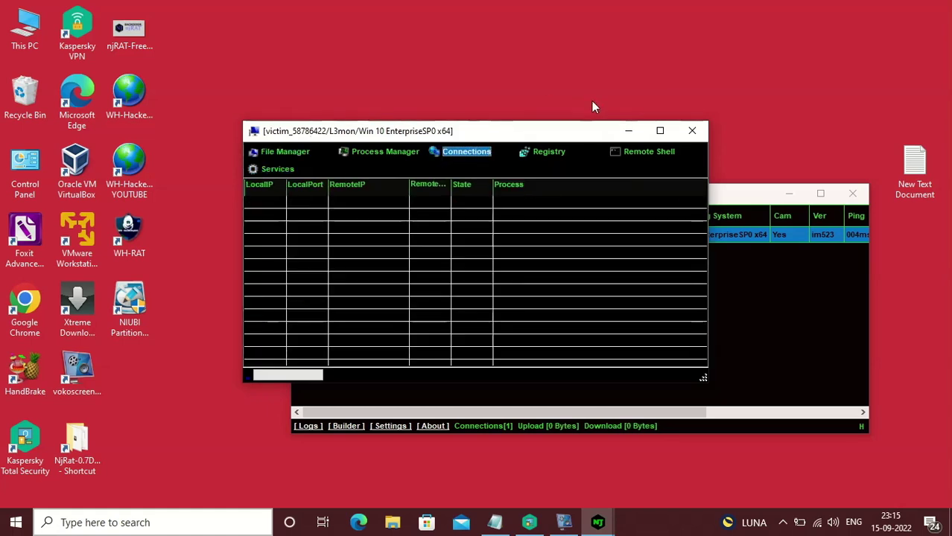
click(690, 130)
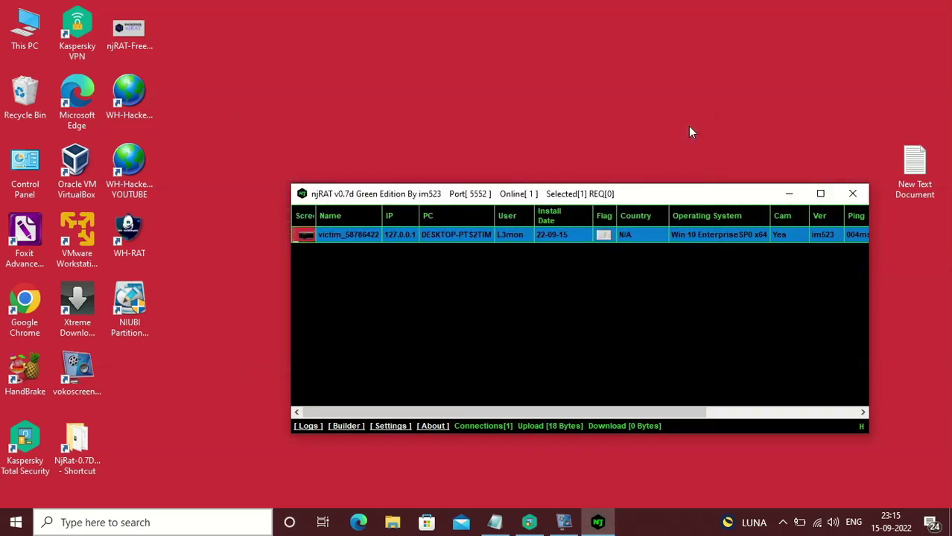
right_click(455, 237)
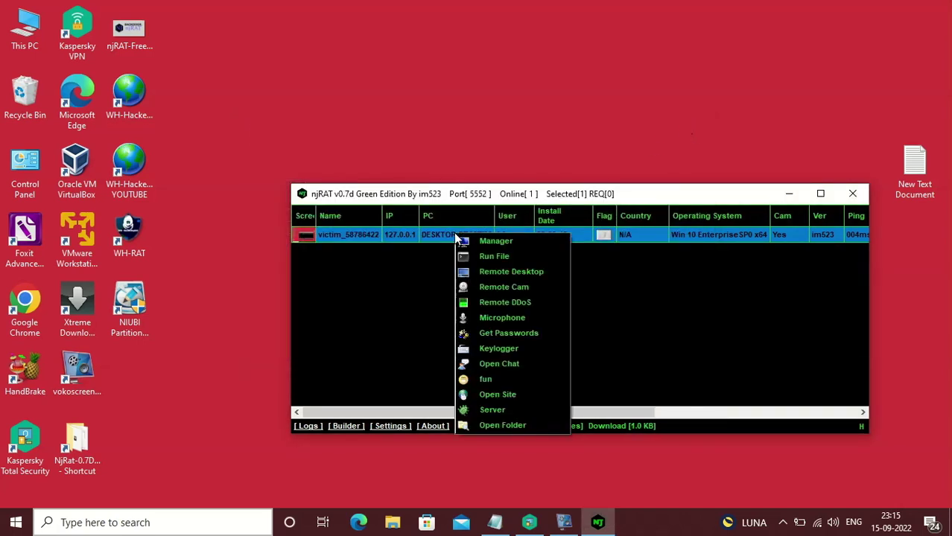
click(503, 273)
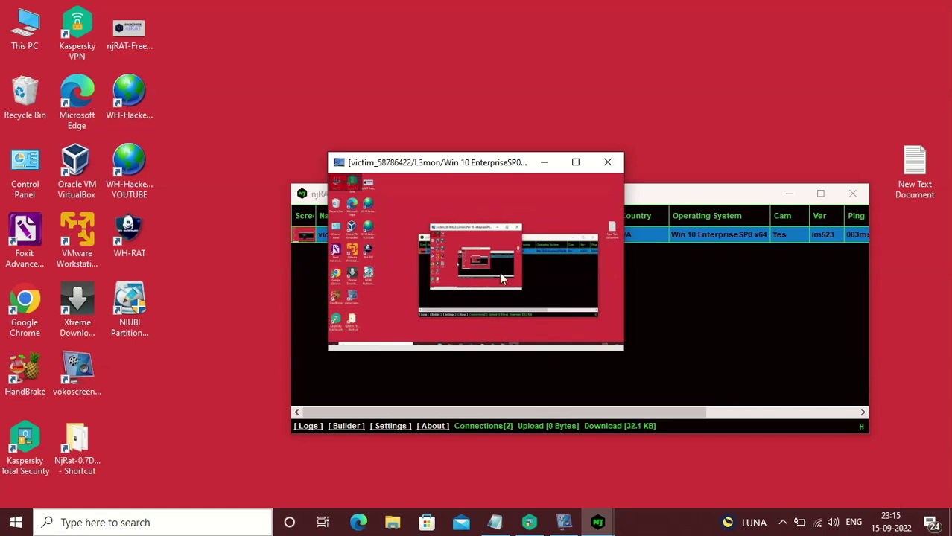
click(612, 167)
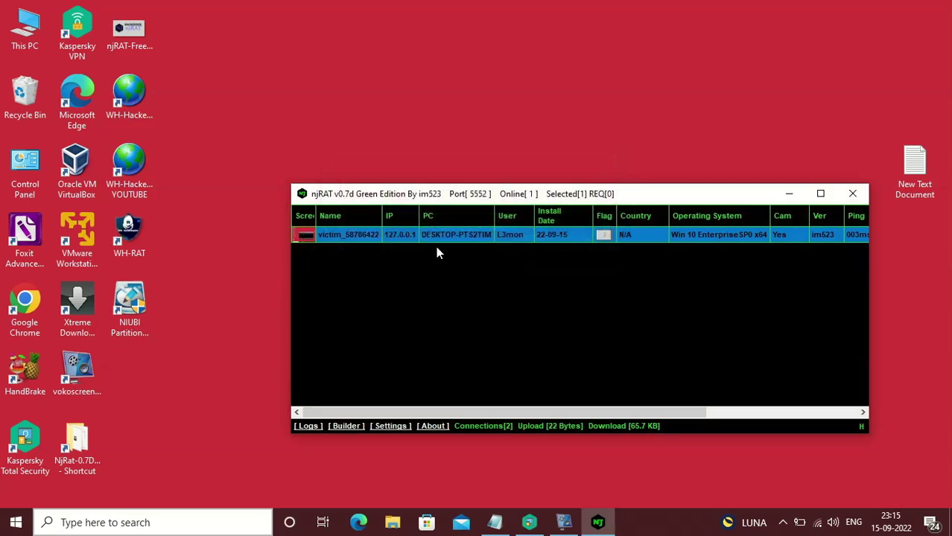
View the victim's webcam, stop and close it, then open the microphone capture
right_click(445, 242)
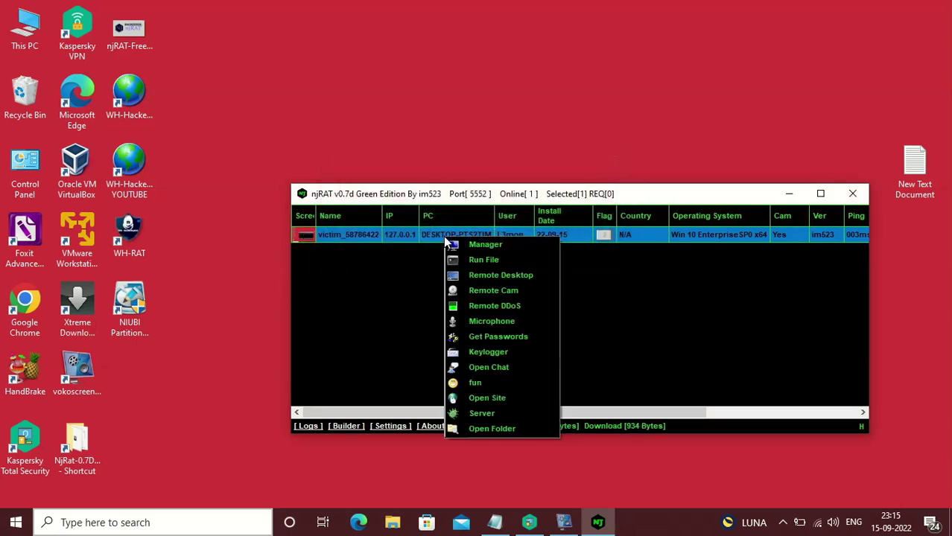
click(492, 291)
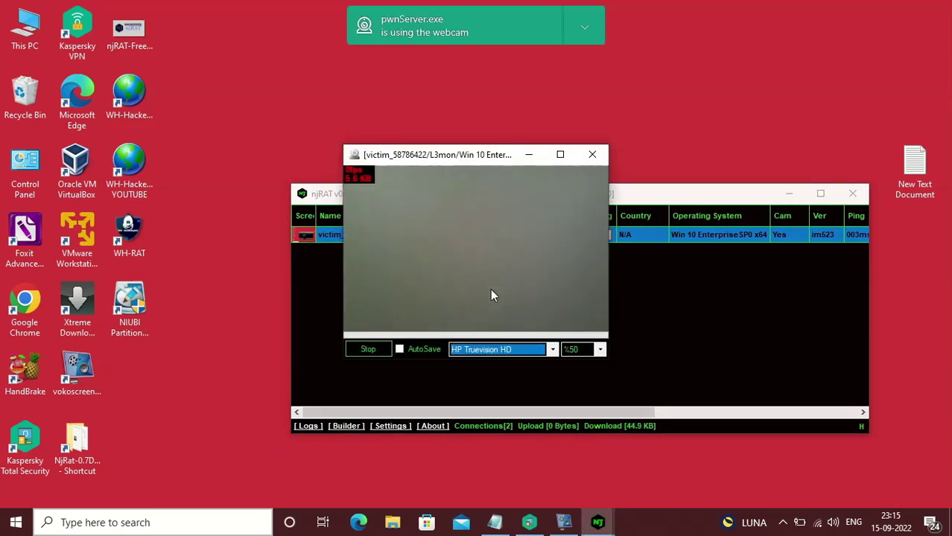
click(369, 349)
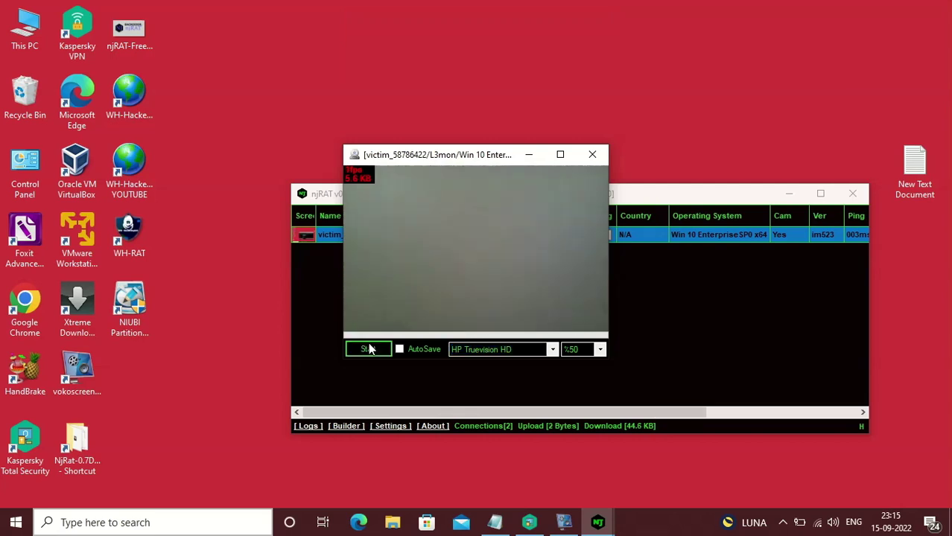
click(591, 155)
right_click(511, 243)
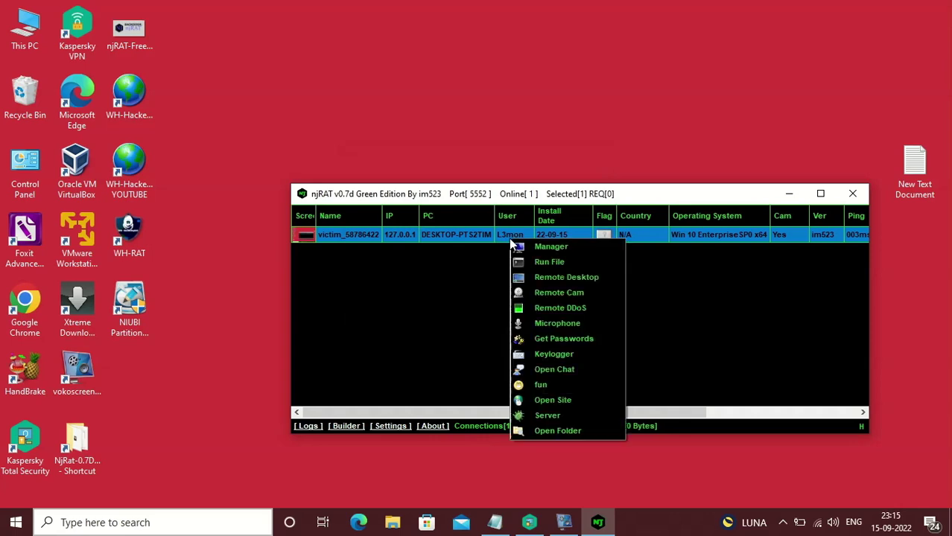
click(563, 323)
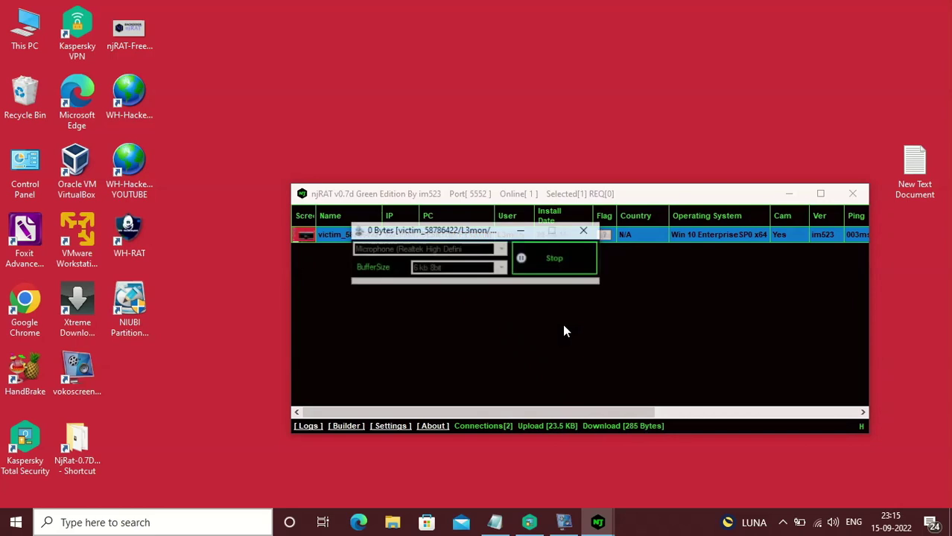
Stop and close the microphone capture, then show the client's context menu
click(561, 259)
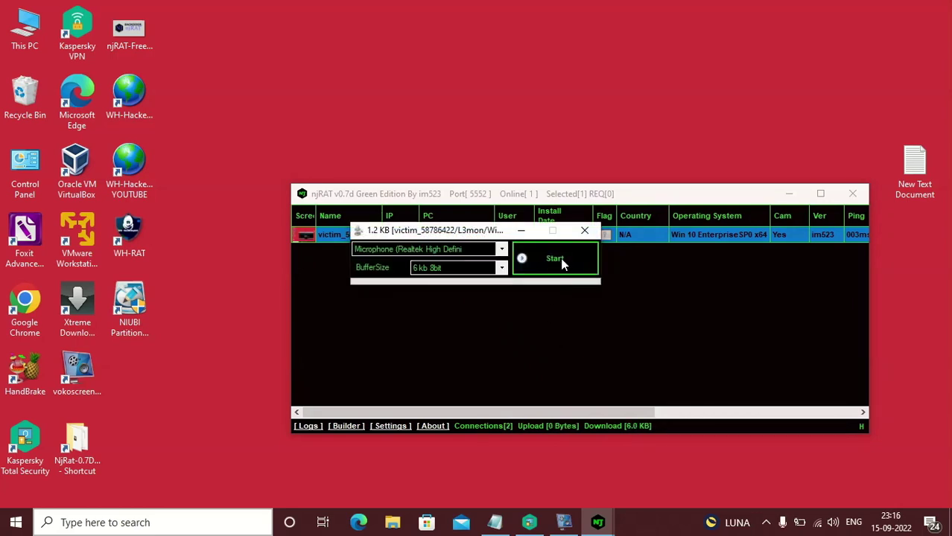
click(586, 230)
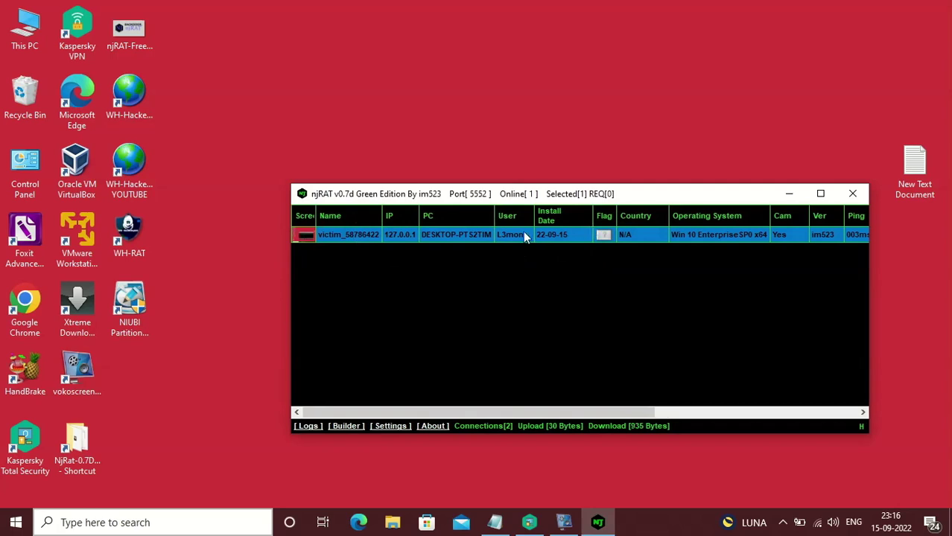
right_click(468, 234)
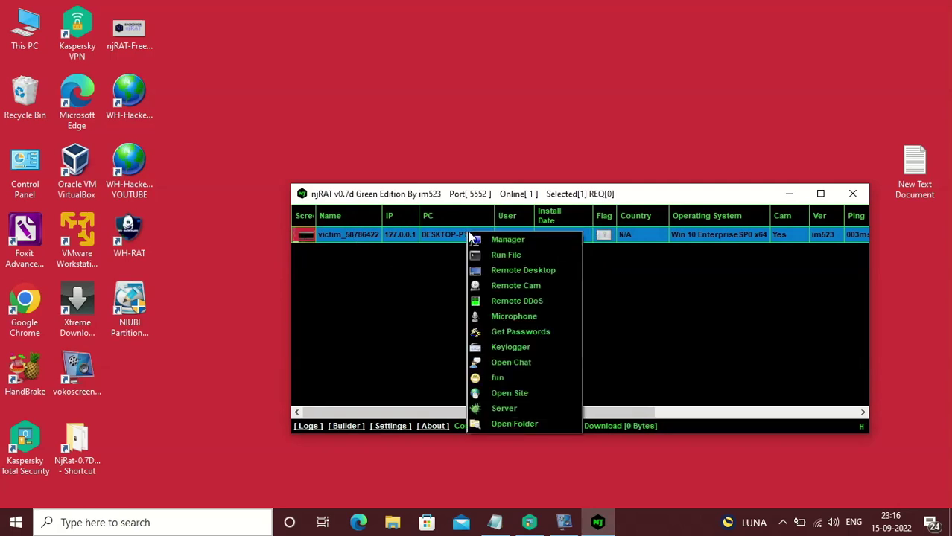
mouse_move(511, 330)
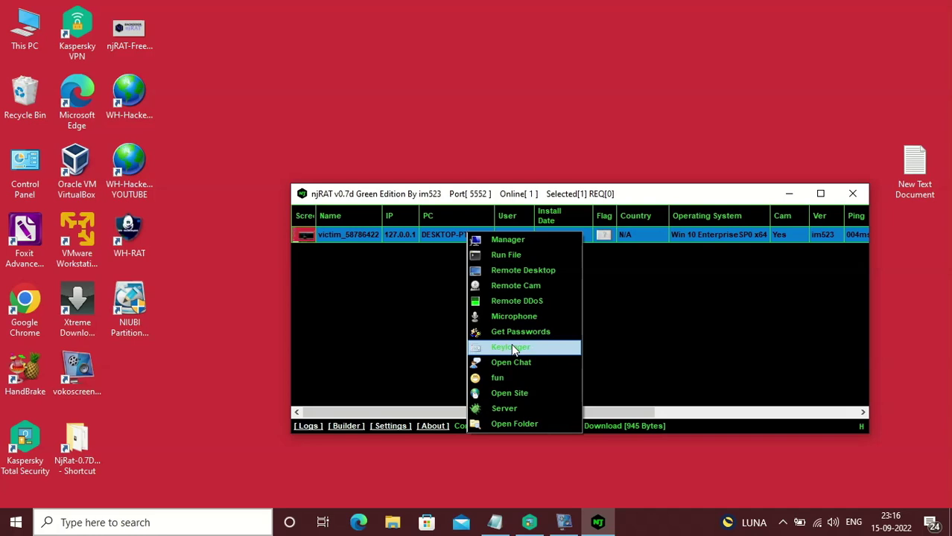
Open the victim's keylogger window and launch Google Chrome from the desktop
click(511, 347)
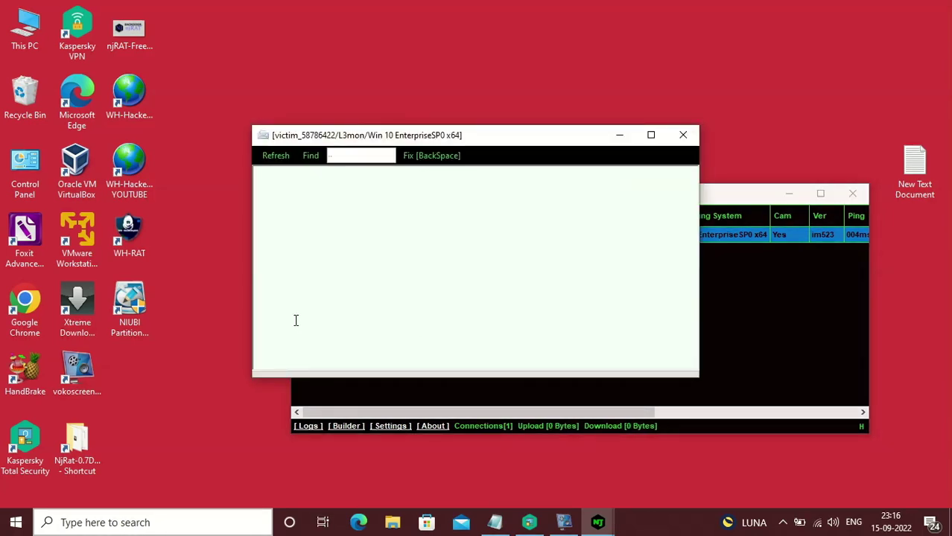
double_click(31, 293)
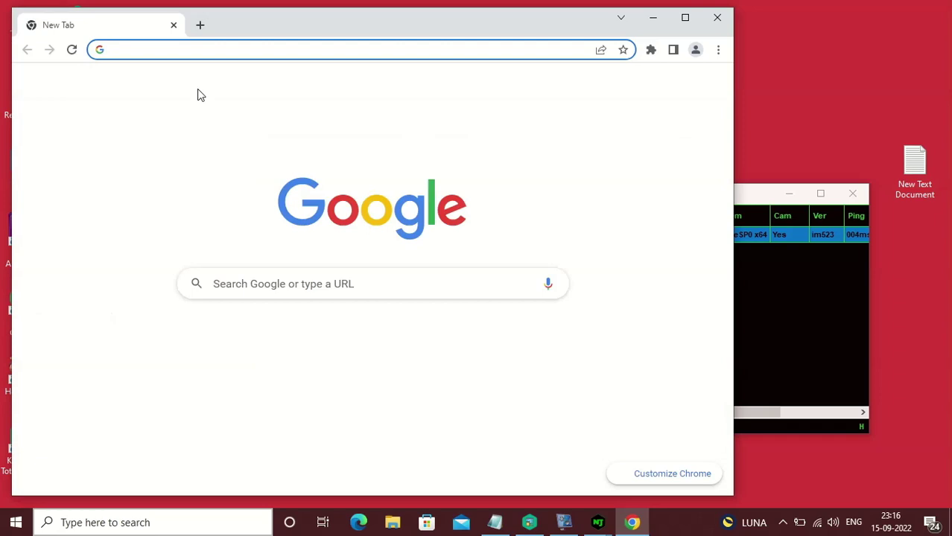
Search Google for rediffmail and bring the keylogger window forward
text(rediffm)
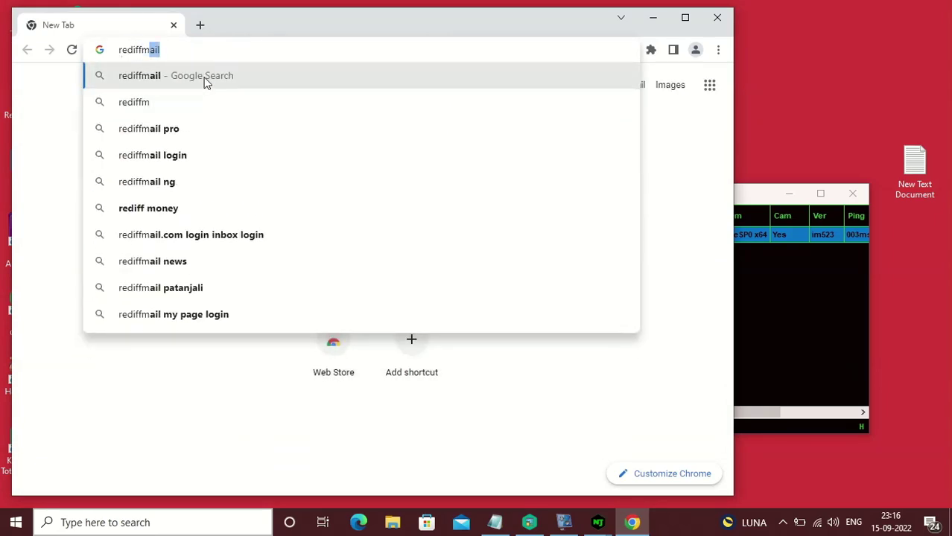
click(205, 81)
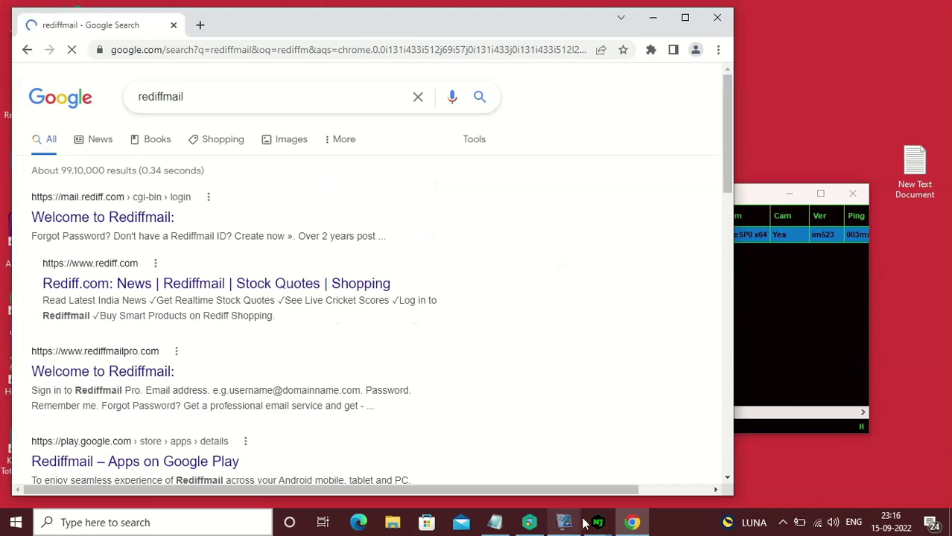
mouse_move(598, 526)
click(641, 477)
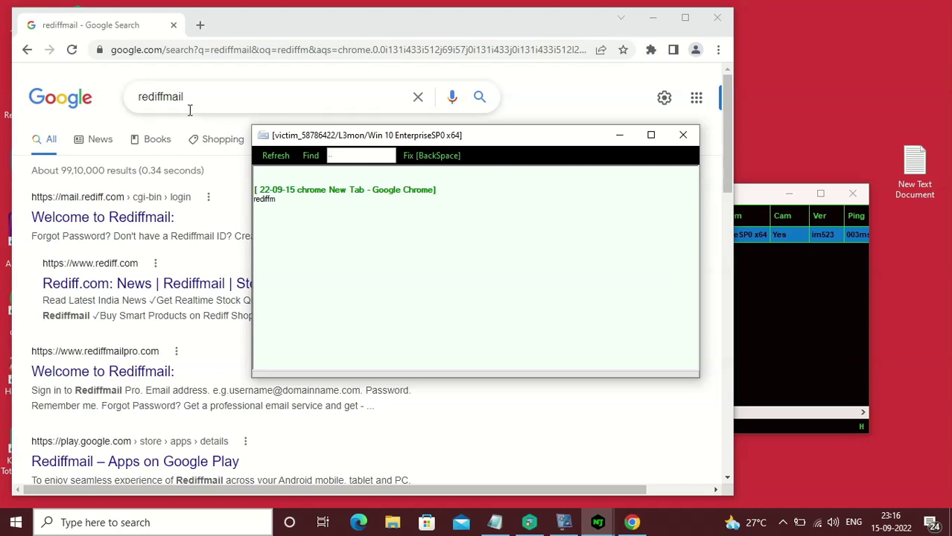
Search Google for yahoo mail in a new Chrome tab
click(200, 25)
text(yahoo)
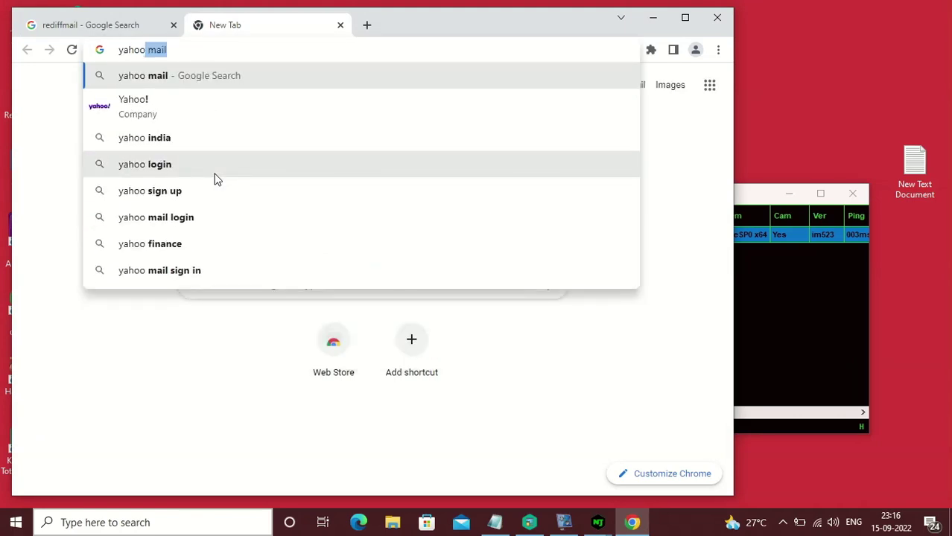
key(Return)
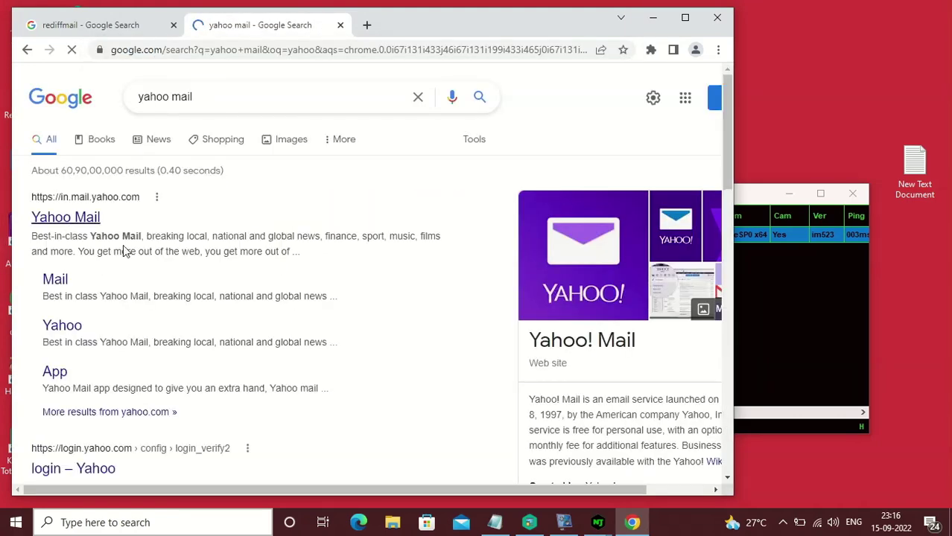
Refresh the keylogger log so it shows 'rediffmyahoo[ENTER]'
mouse_move(599, 525)
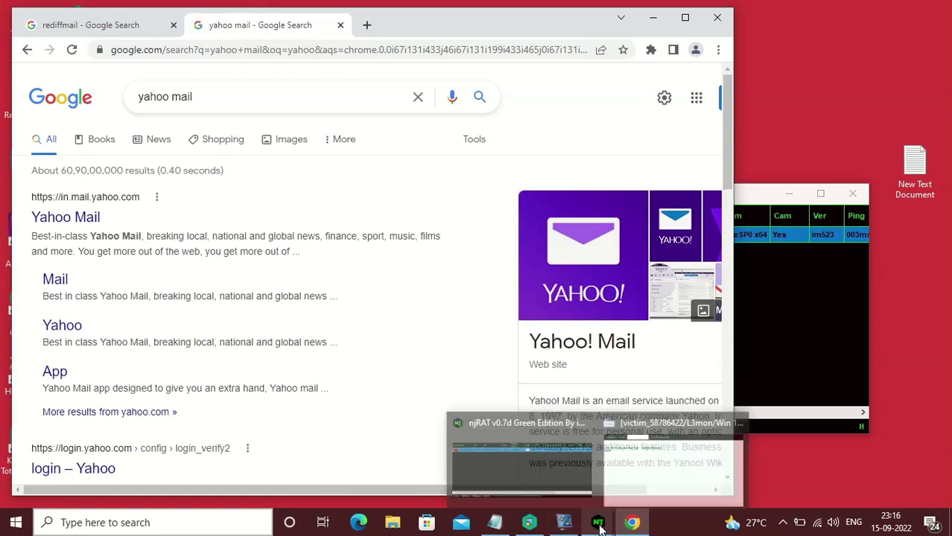
click(638, 475)
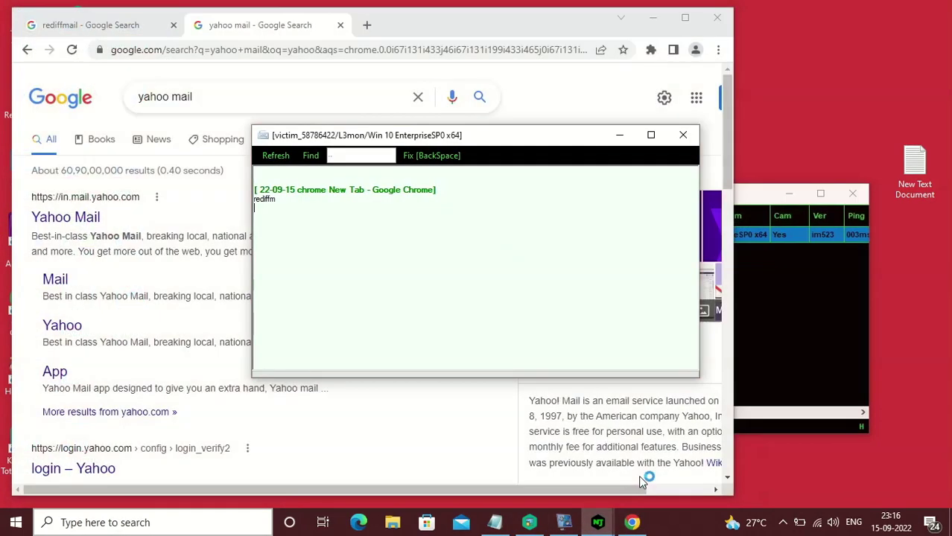
click(274, 156)
Close the Chrome window and then the keylogger window
click(711, 26)
click(711, 25)
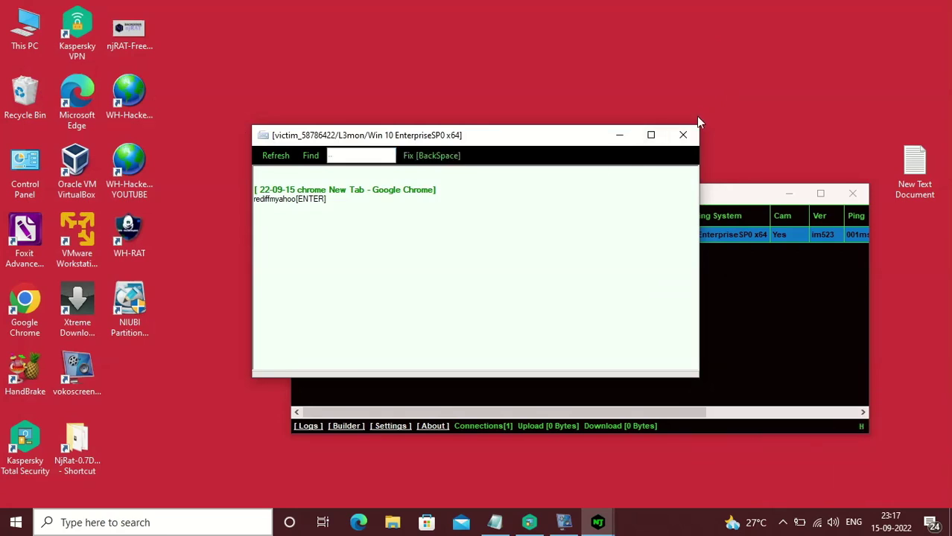
click(683, 134)
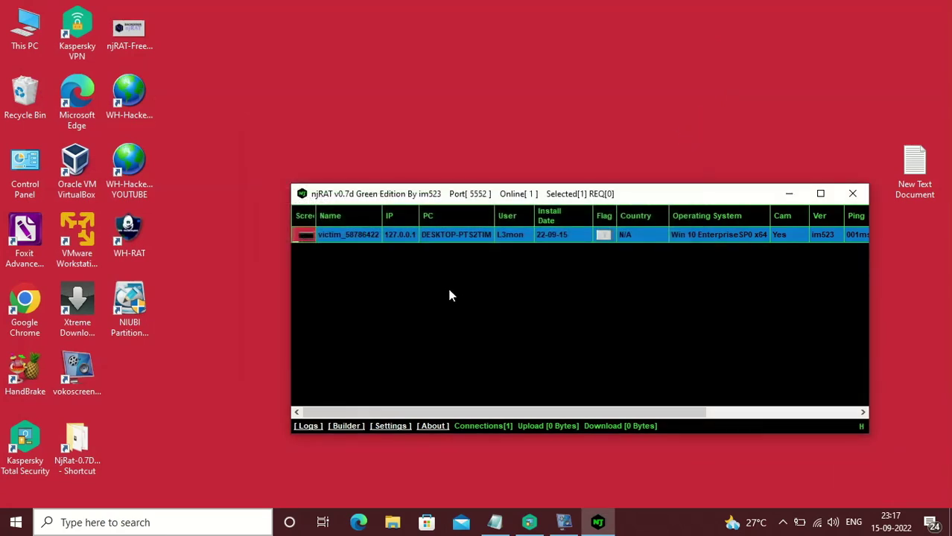
Open New Text Document in Notepad and erase the test characters
click(905, 172)
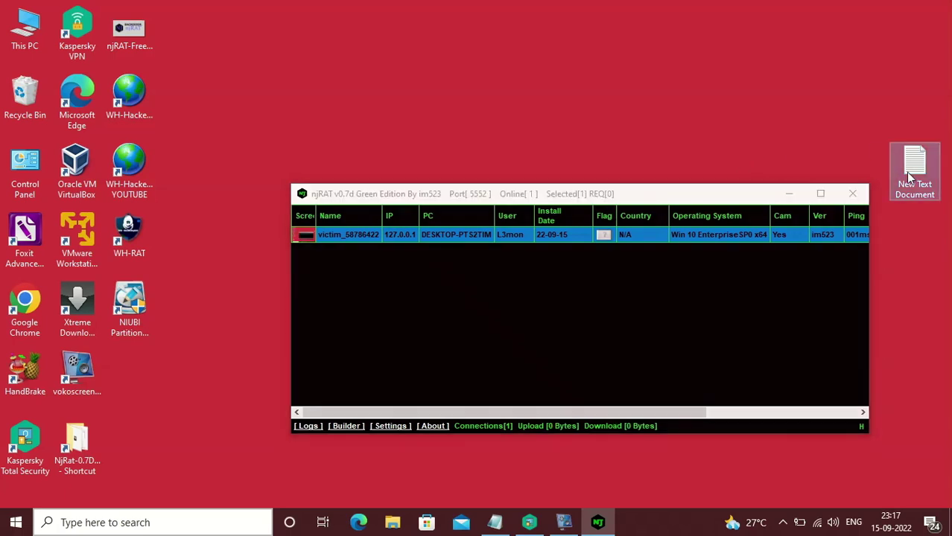
double_click(905, 172)
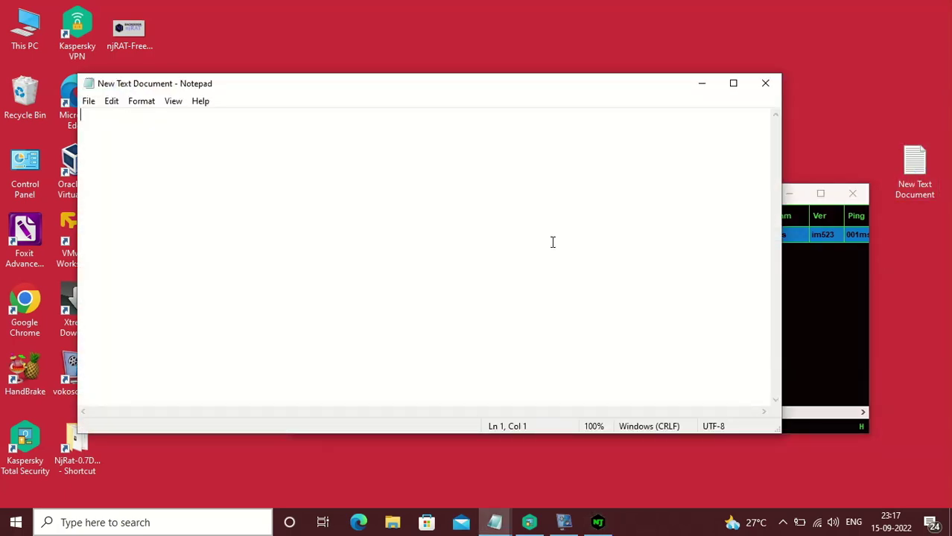
text(jkj)
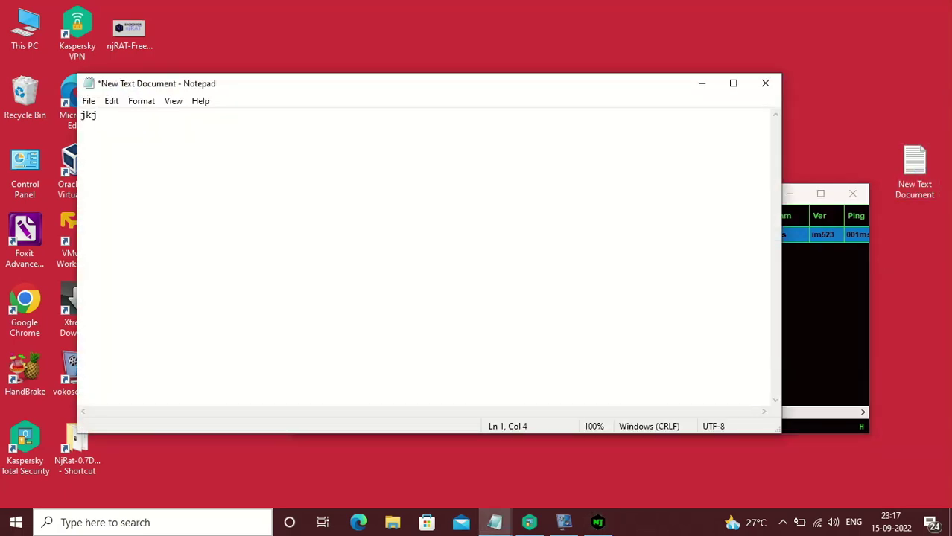
key(BackSpace)
key(BackSpace)
key(BackSpace)
Type 'qwerty' and, a few lines lower, 'anonymous' in the document
key(Return)
key(Return)
text(qwerty)
key(Return)
key(Return)
text(an)
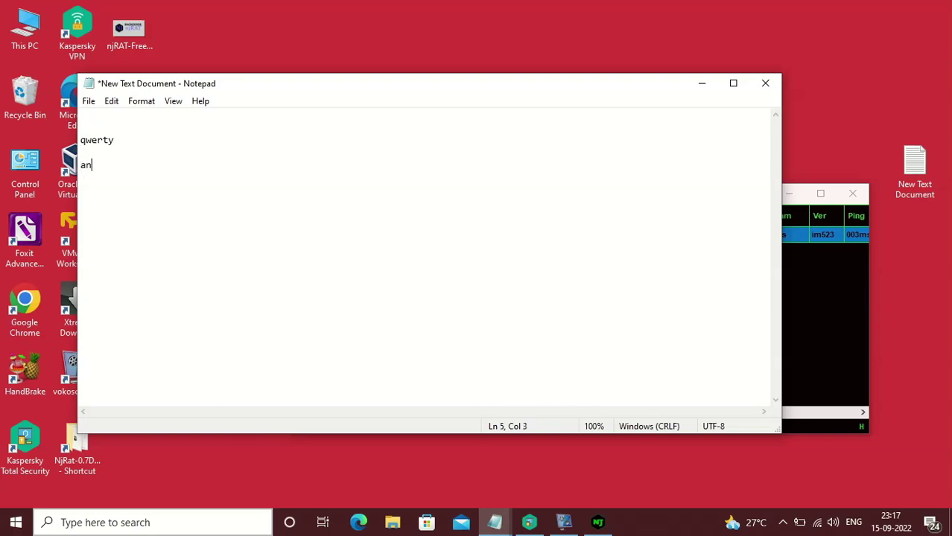
text(onymous)
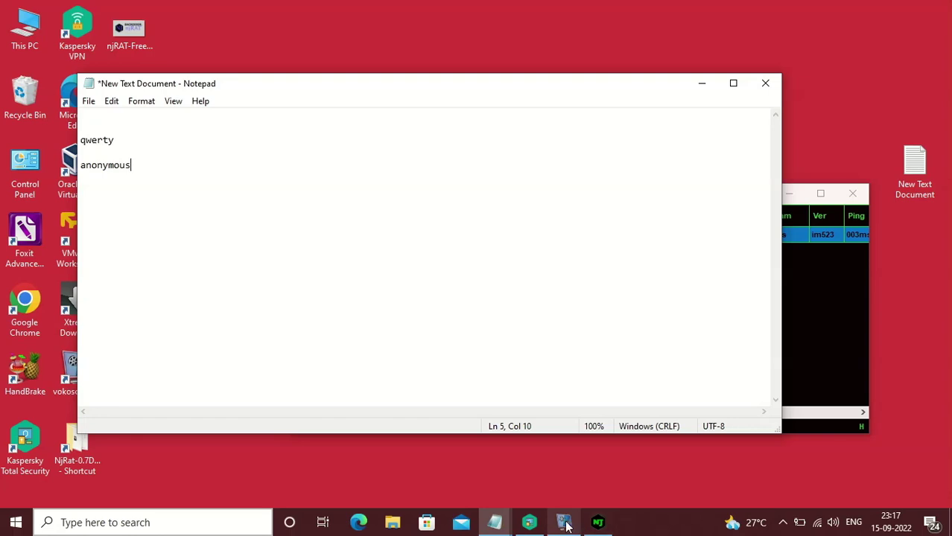
click(597, 522)
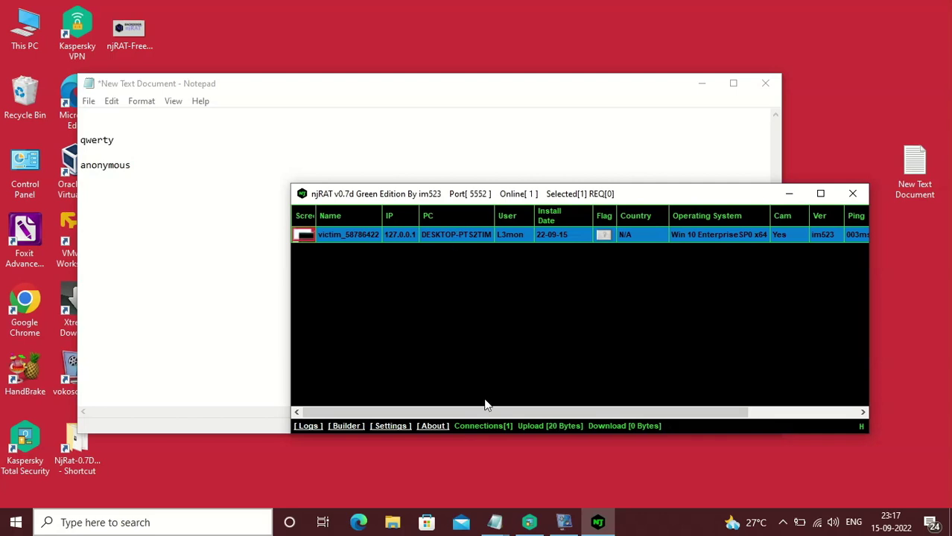
Check the client's keylogger log for 'qwerty' and 'anonymous', then close Notepad without saving
right_click(481, 229)
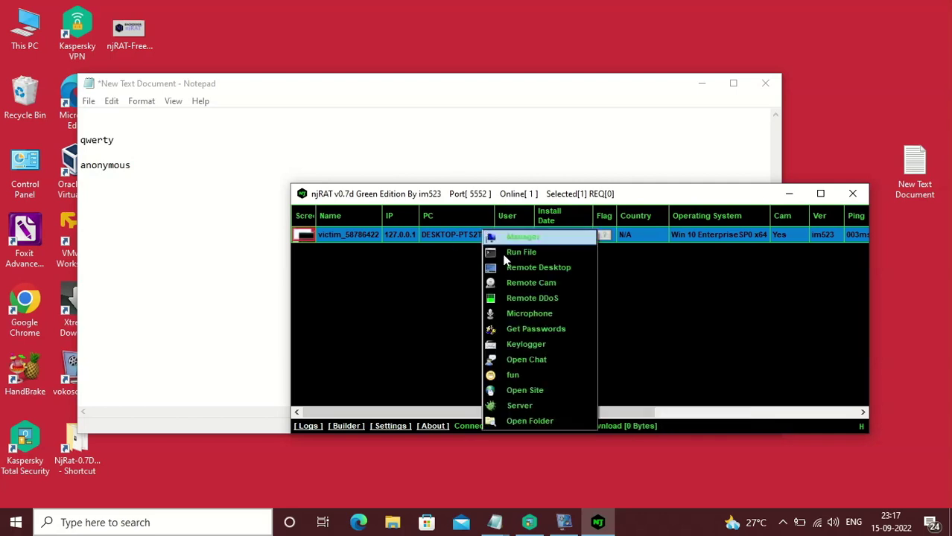
click(546, 346)
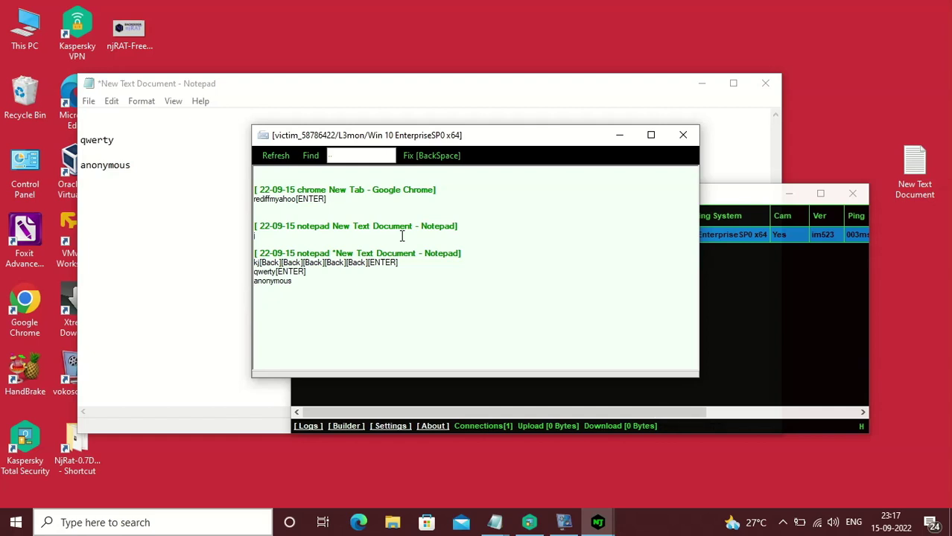
click(682, 134)
click(773, 85)
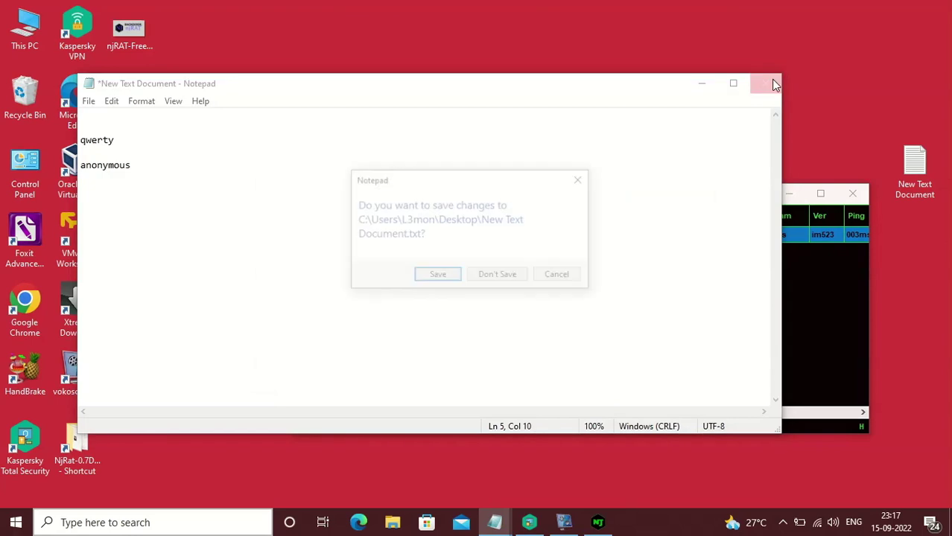
click(489, 281)
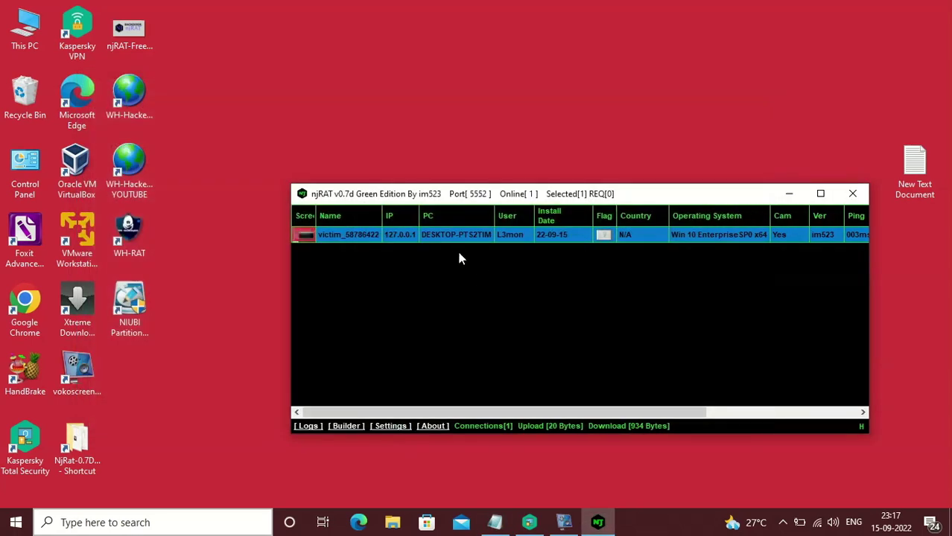
Open a chat with the client using the nickname 'ritalin'
right_click(456, 239)
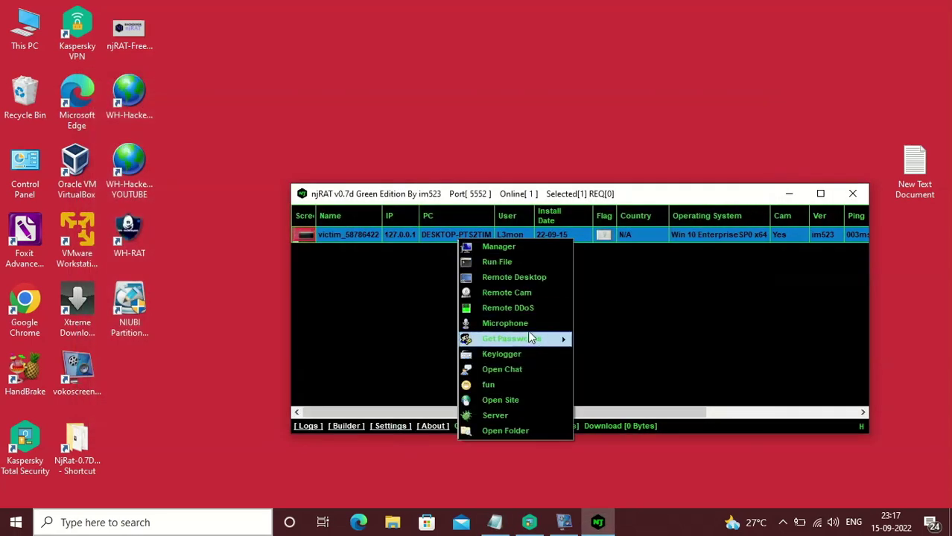
click(500, 370)
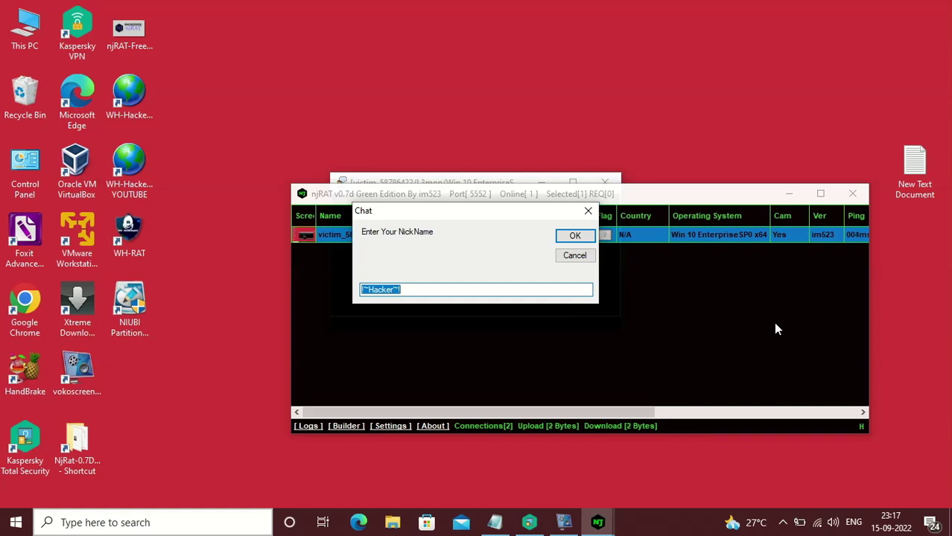
text(ret)
text(italin)
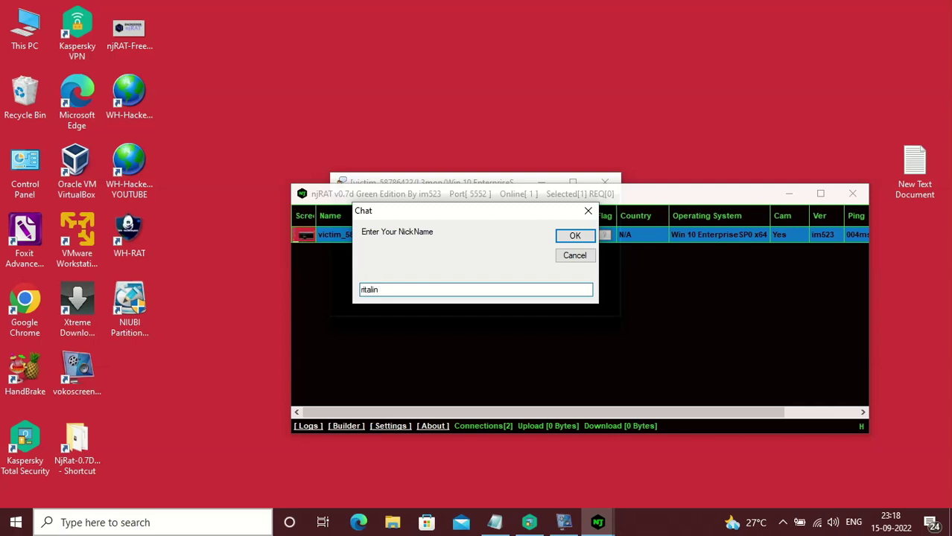
key(Return)
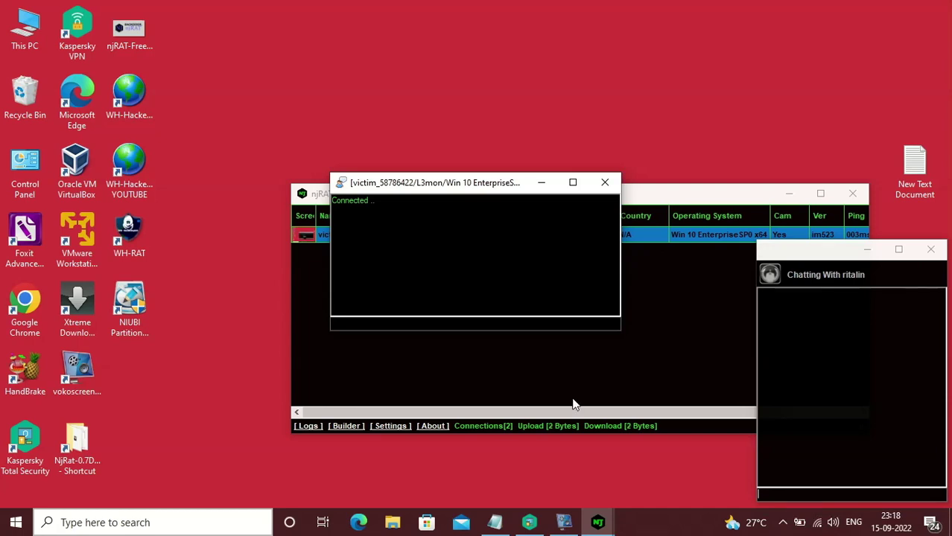
Send 'hi' from the client, reply 'hello pal', then 'do you know that you are pwned' and '?'
click(788, 495)
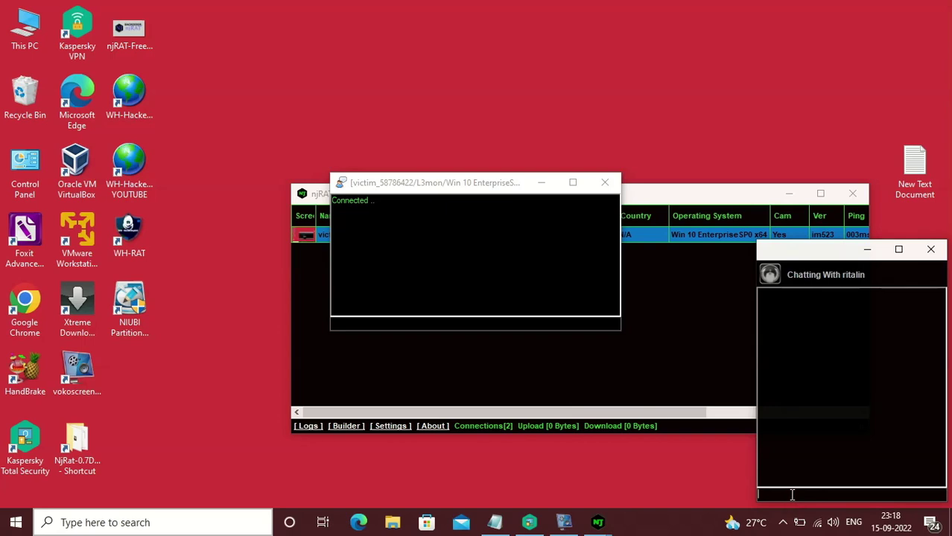
text(hi)
key(Return)
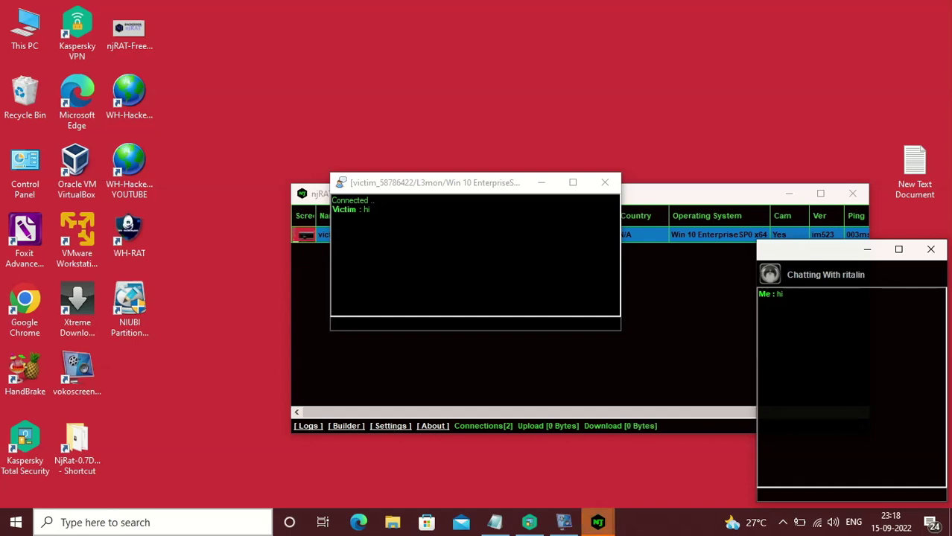
click(460, 320)
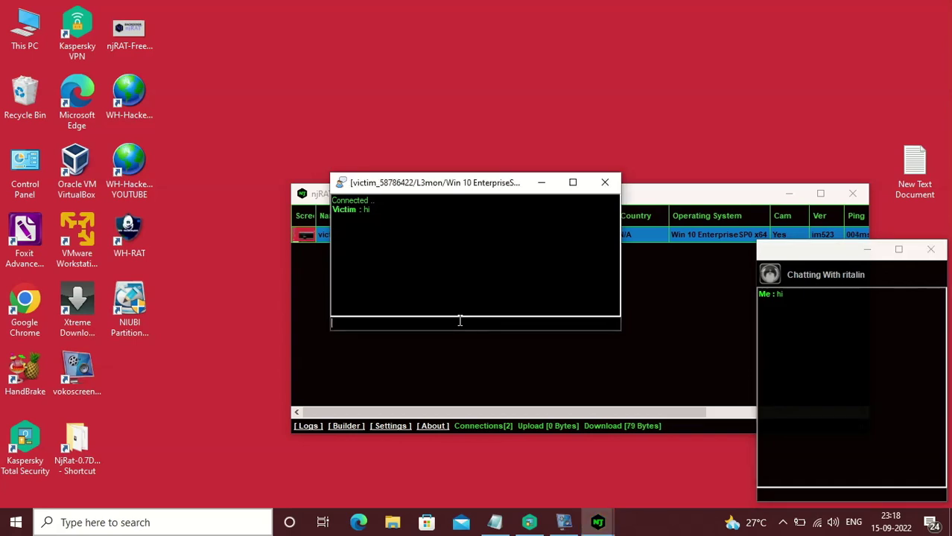
text(hello pal)
key(Return)
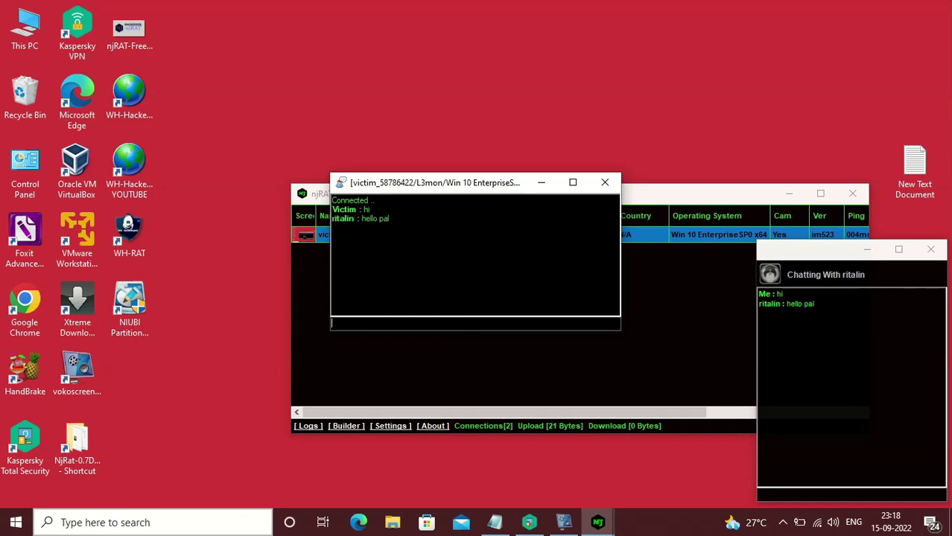
text(do )
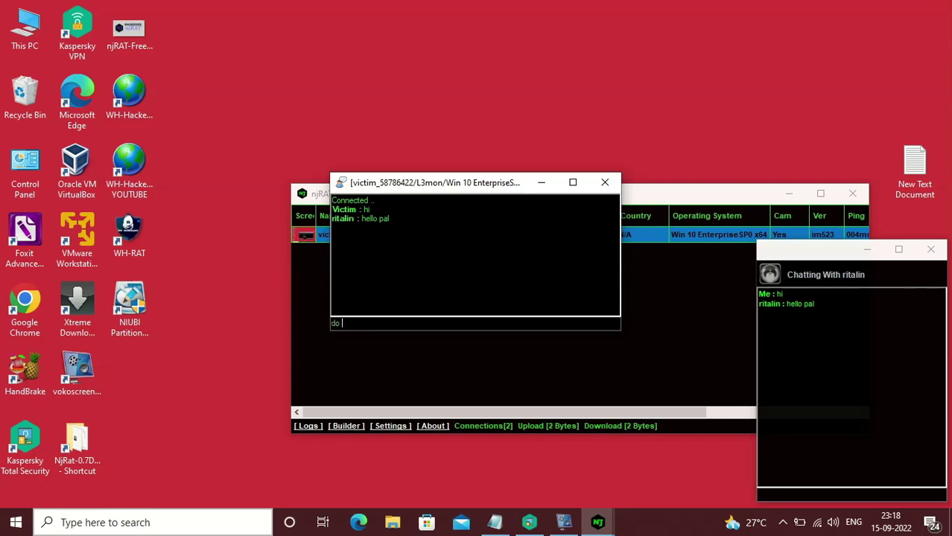
text(you kn)
text(ow that)
text( you are pwned)
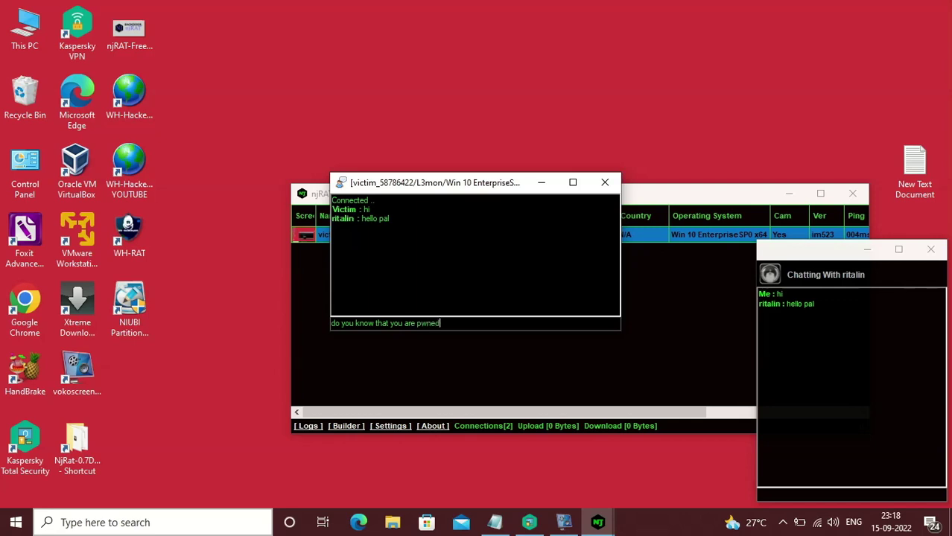
key(Return)
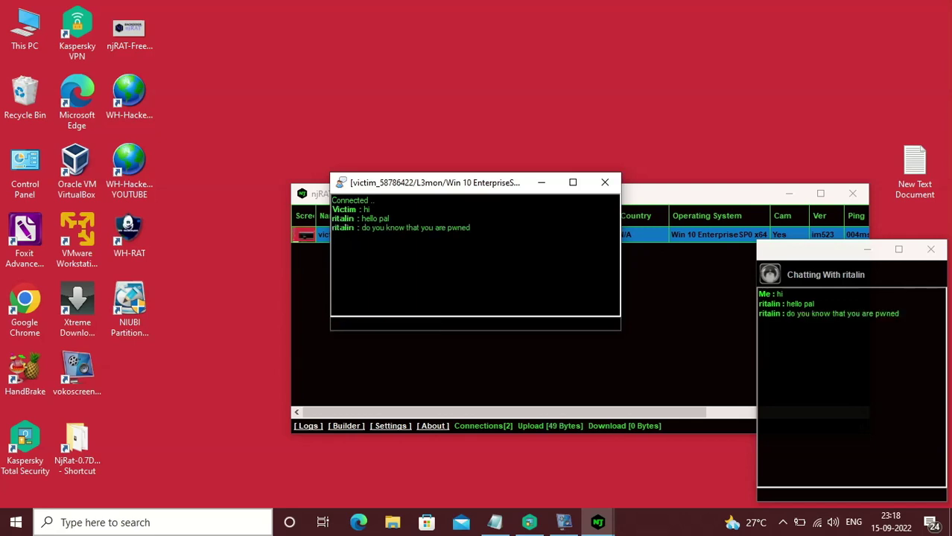
text(?)
key(Return)
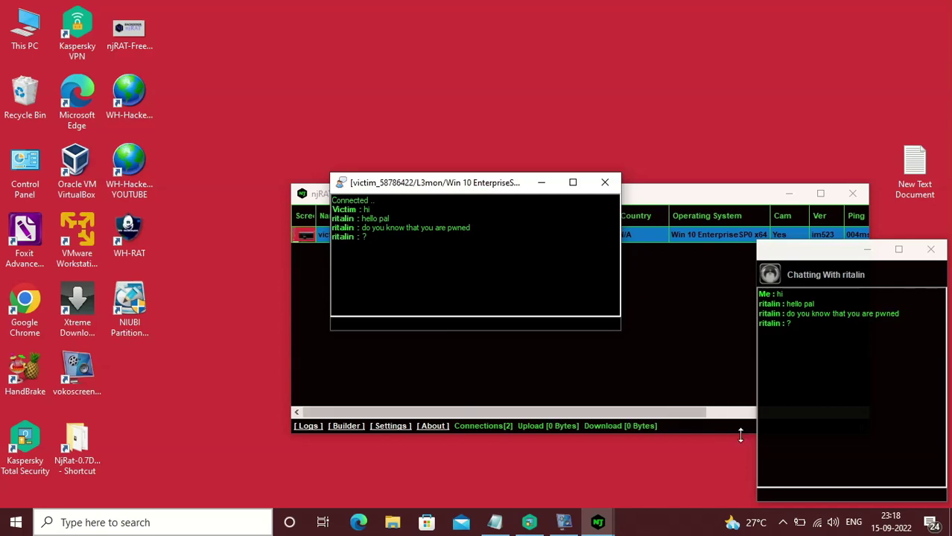
Answer 'ohh really' from the client, reply 'yepp', and close the chat
click(766, 493)
text(ohh)
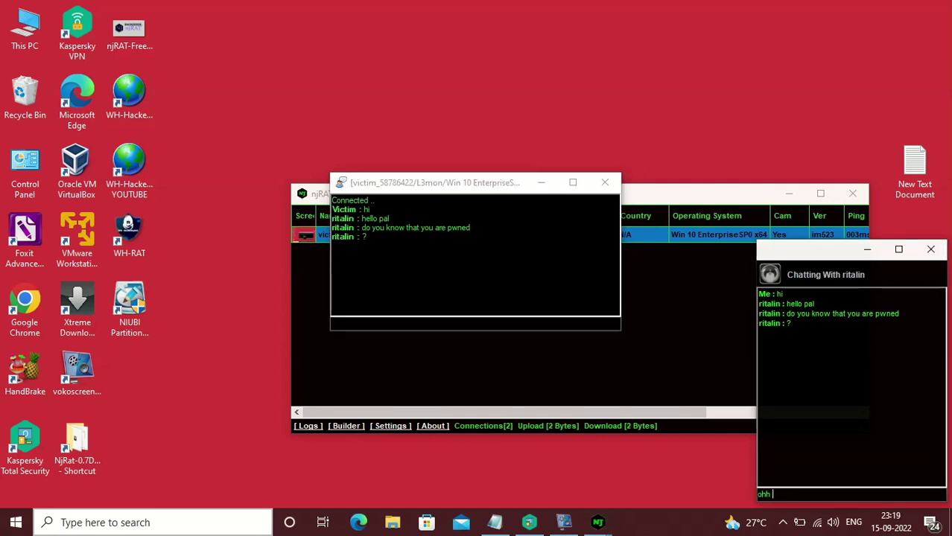
text(re)
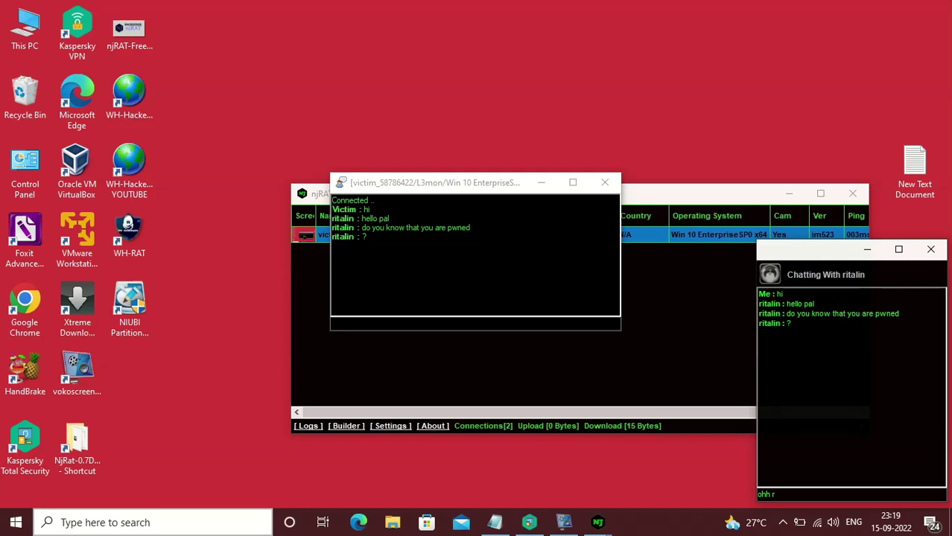
text(ally)
key(Return)
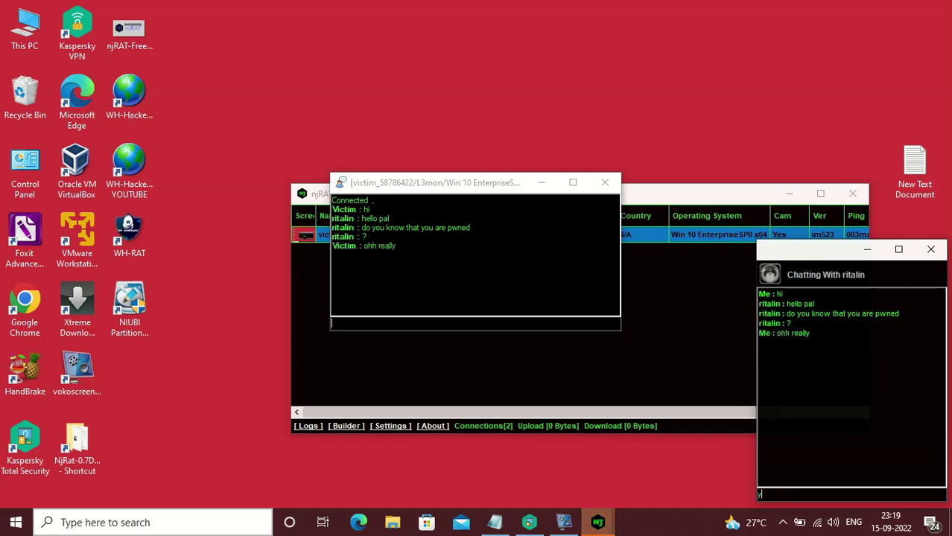
text(y)
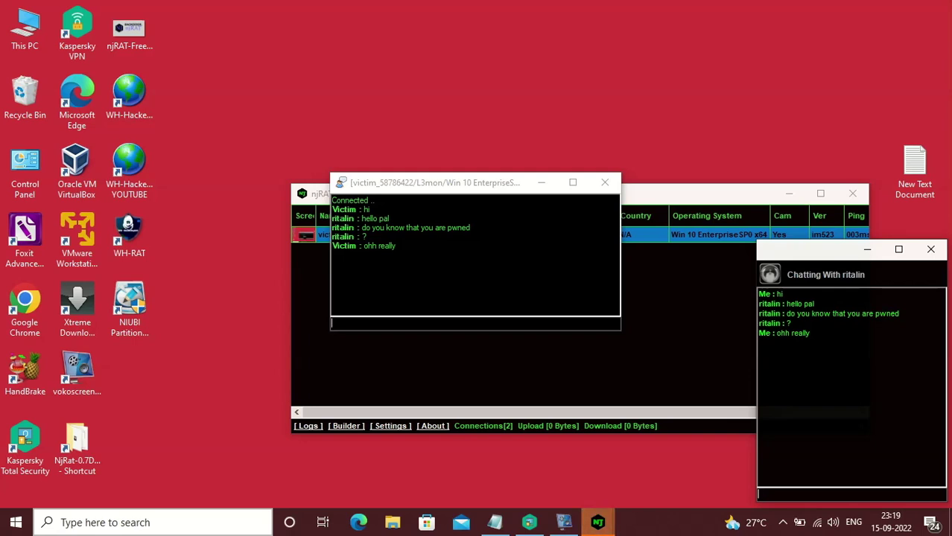
click(611, 326)
text(yepp)
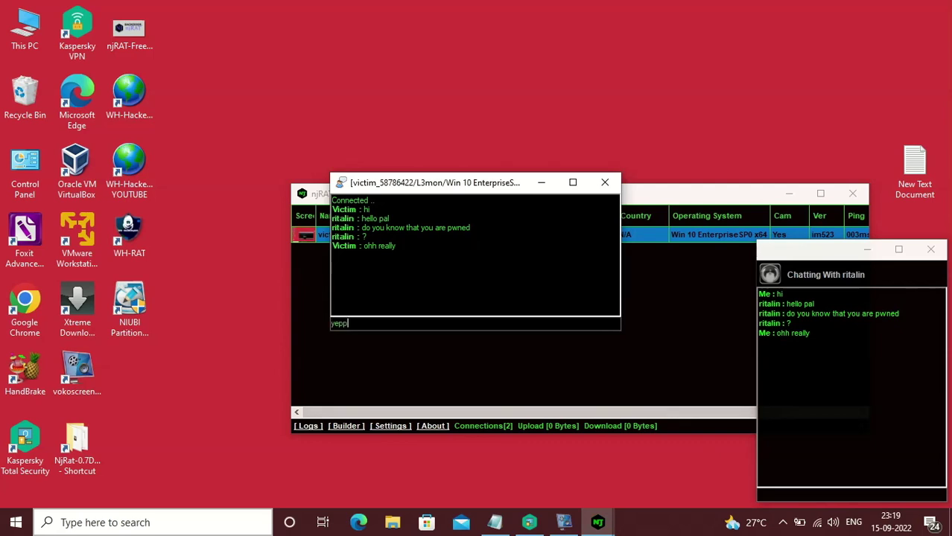
key(Return)
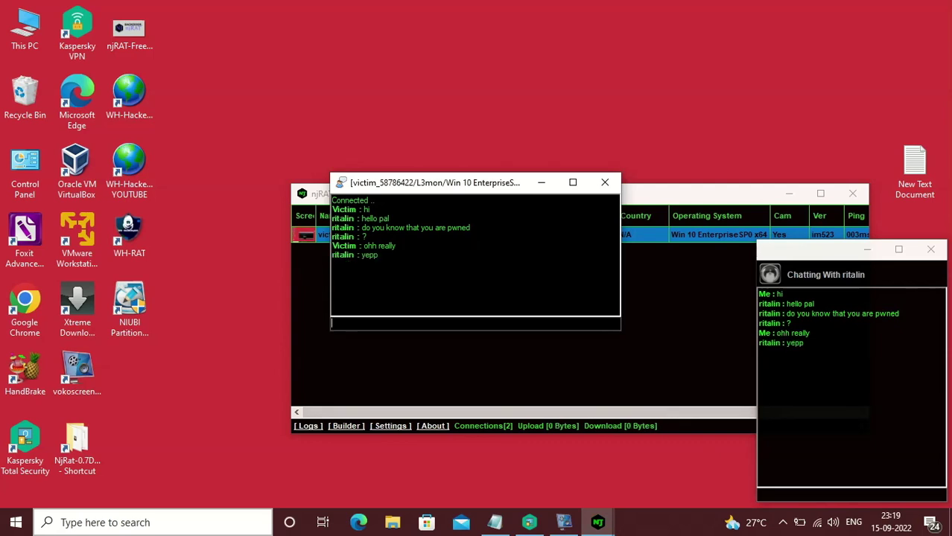
click(605, 182)
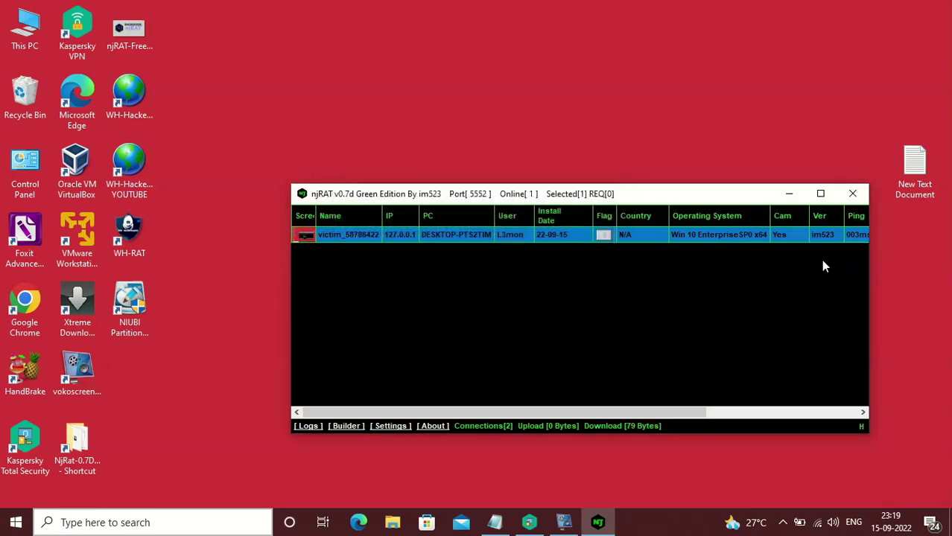
Open the client's Fun panel and play a few piano notes on it
right_click(449, 237)
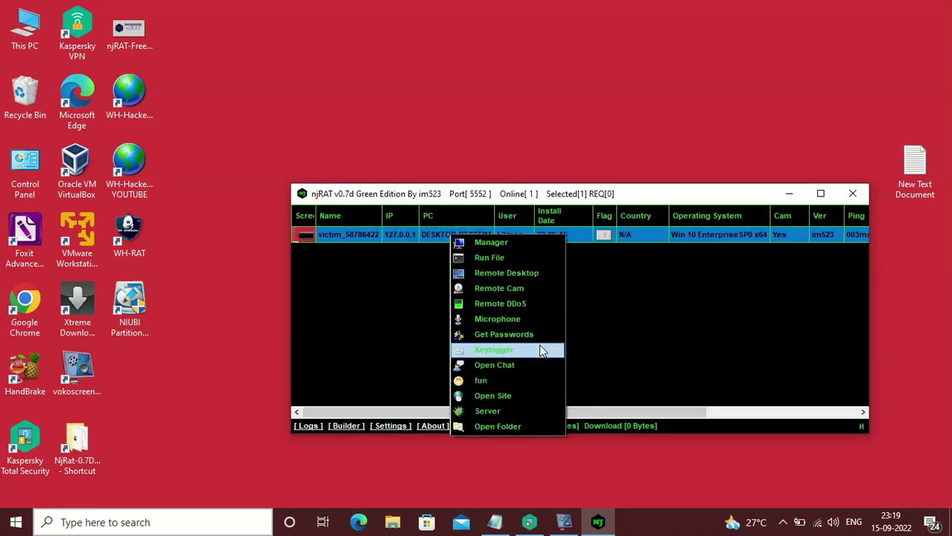
click(514, 381)
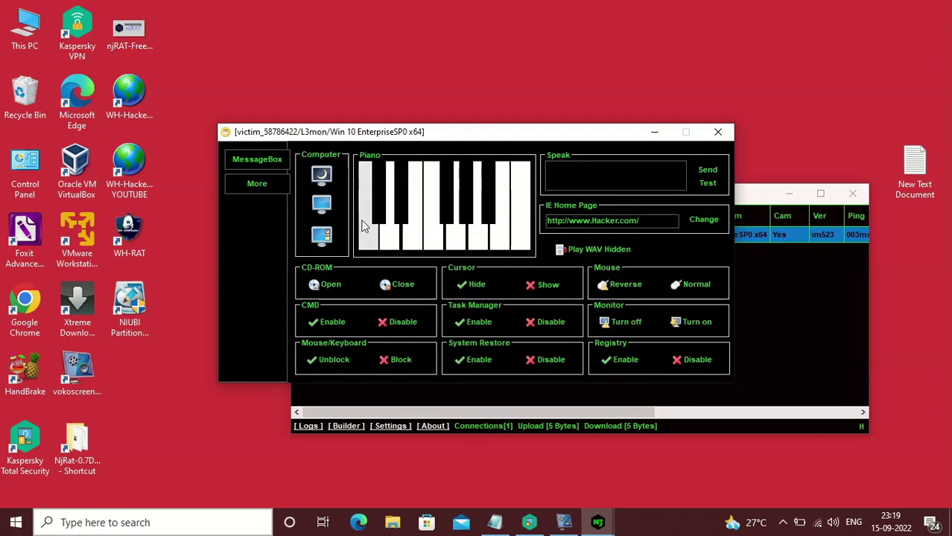
click(400, 241)
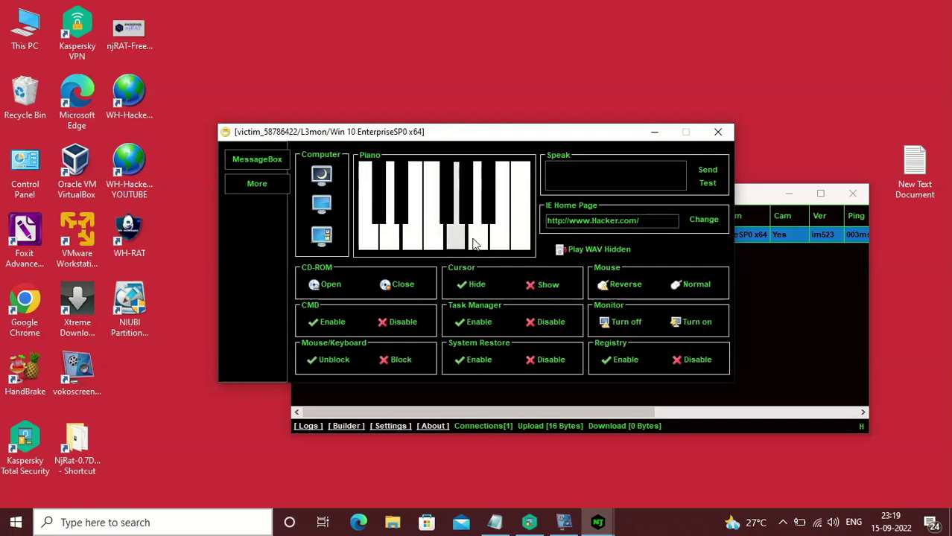
click(521, 242)
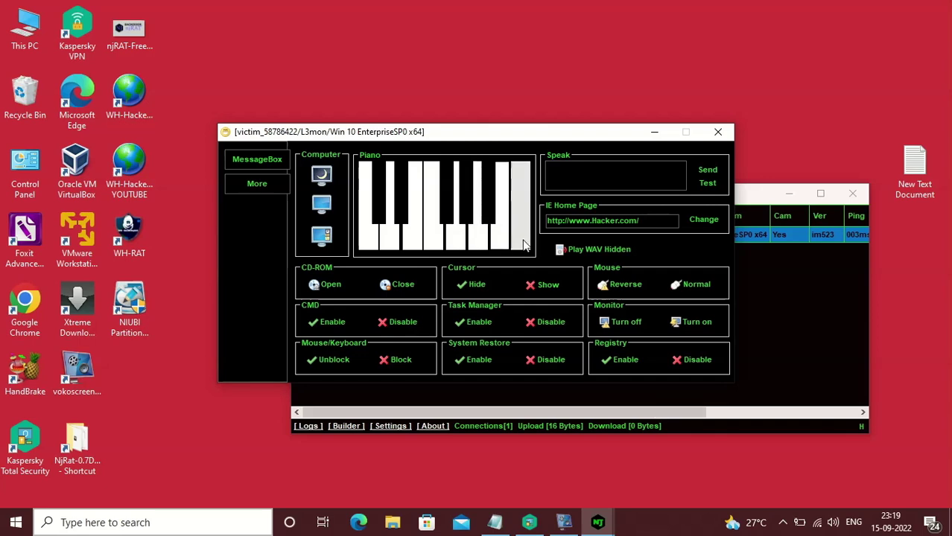
click(521, 242)
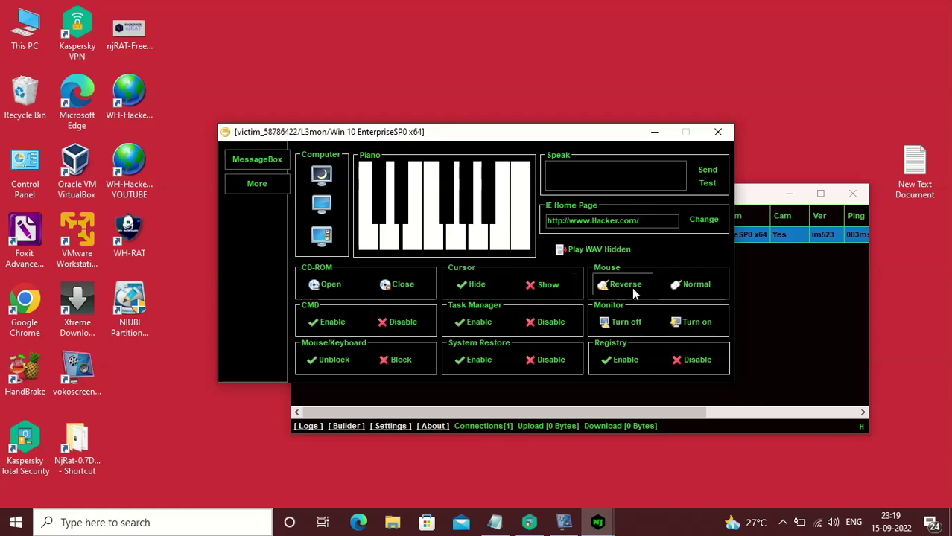
Make the client speak 'hi cyber enthusiast', then close the Fun panel
click(603, 175)
text(cyber )
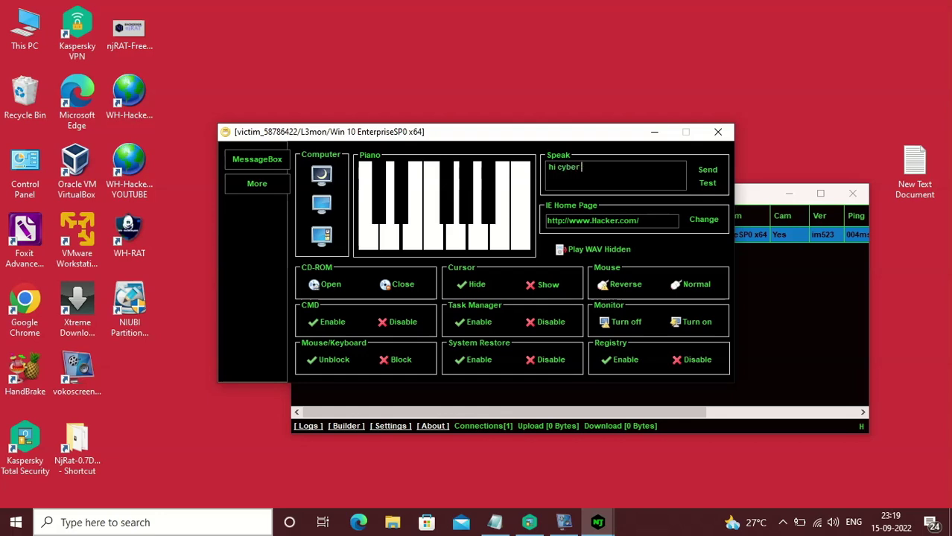
text(enthusiast)
click(703, 177)
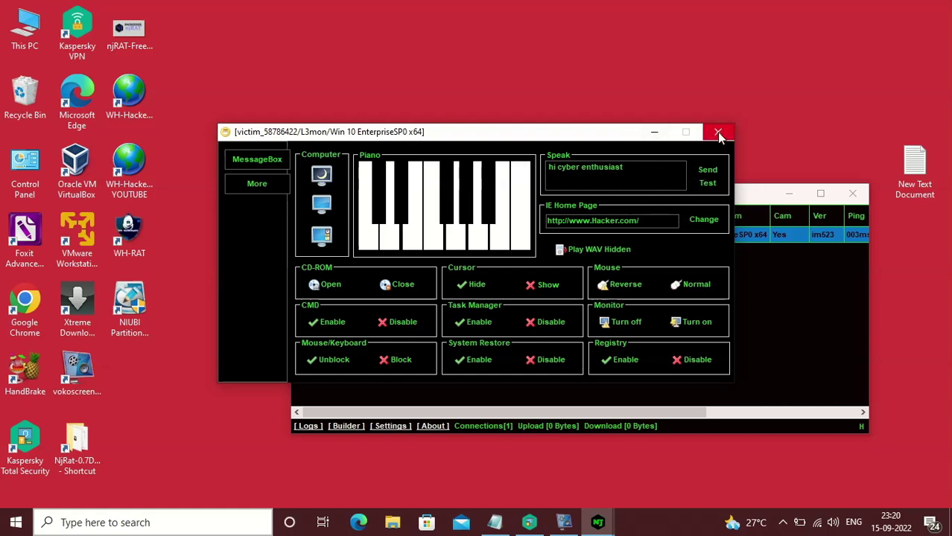
click(718, 134)
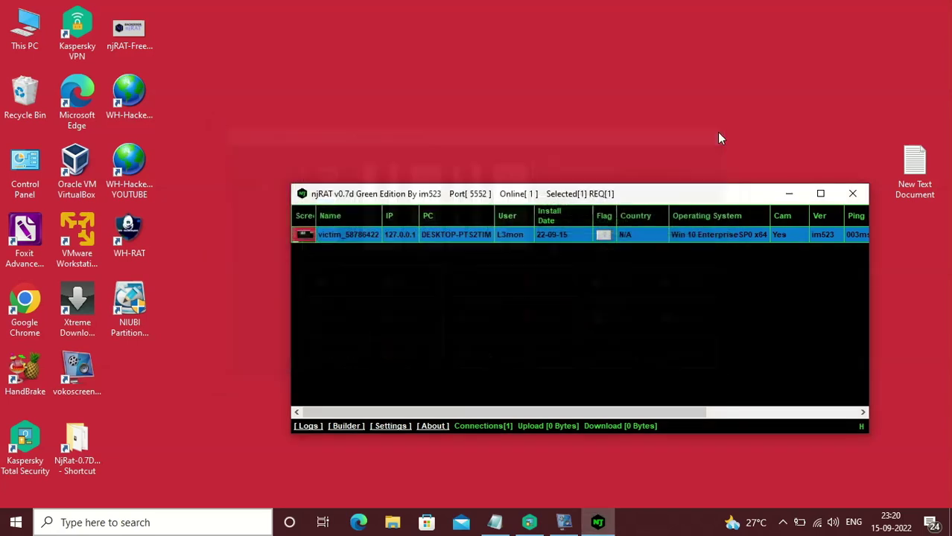
right_click(453, 234)
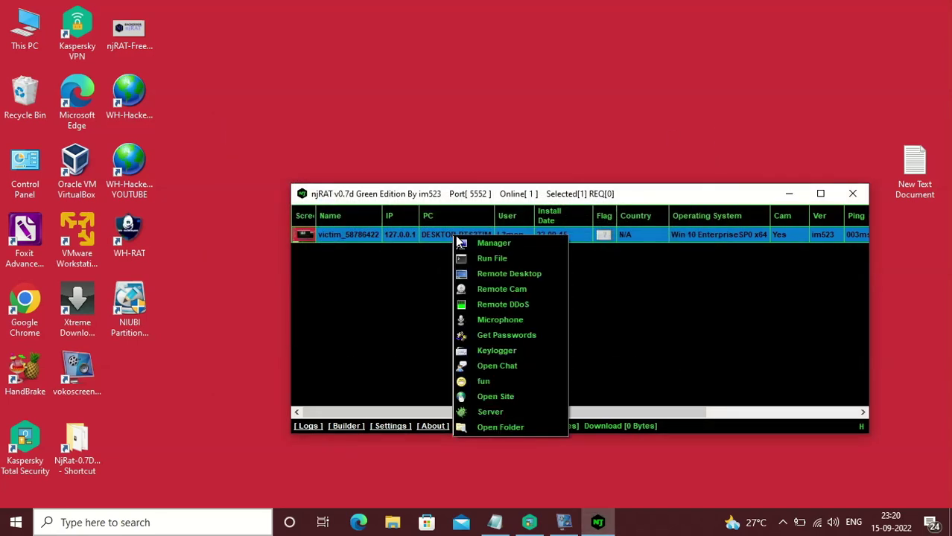
click(529, 396)
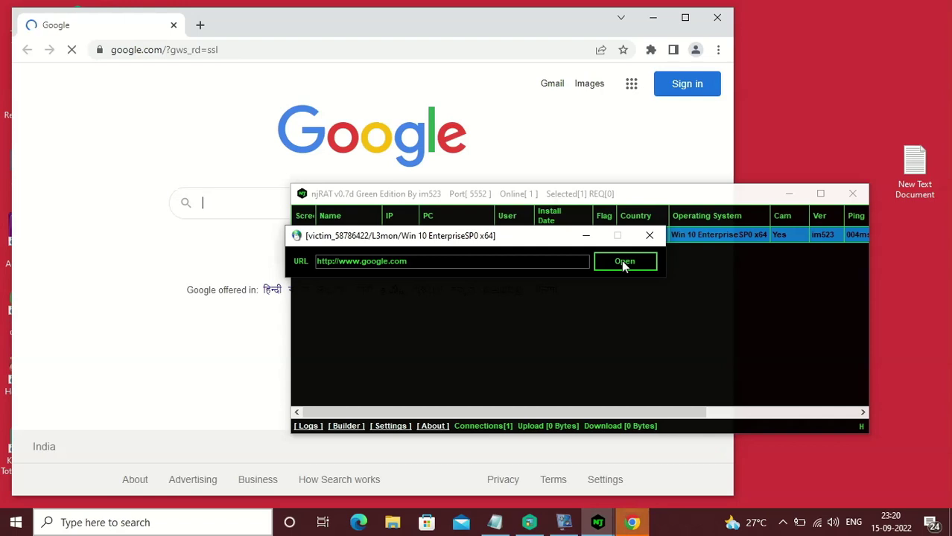
click(417, 262)
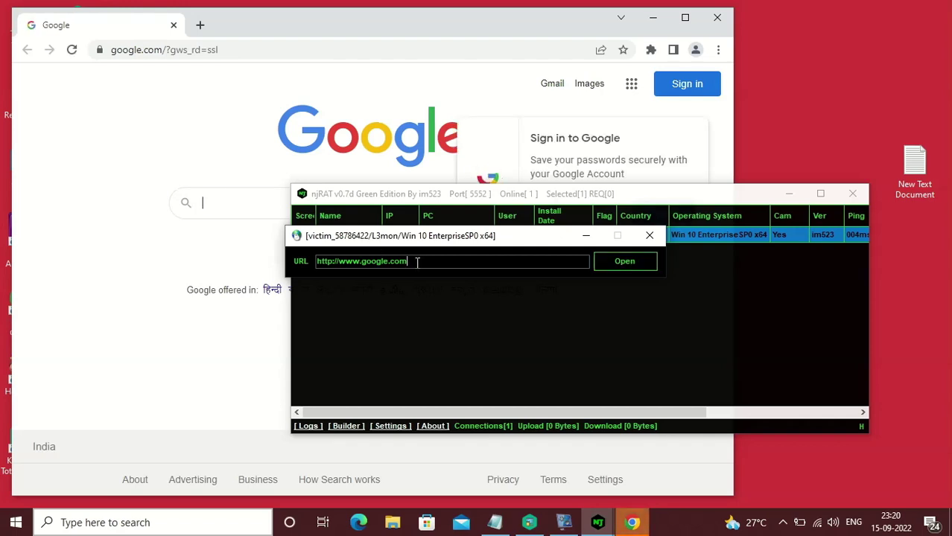
drag(417, 262, 300, 262)
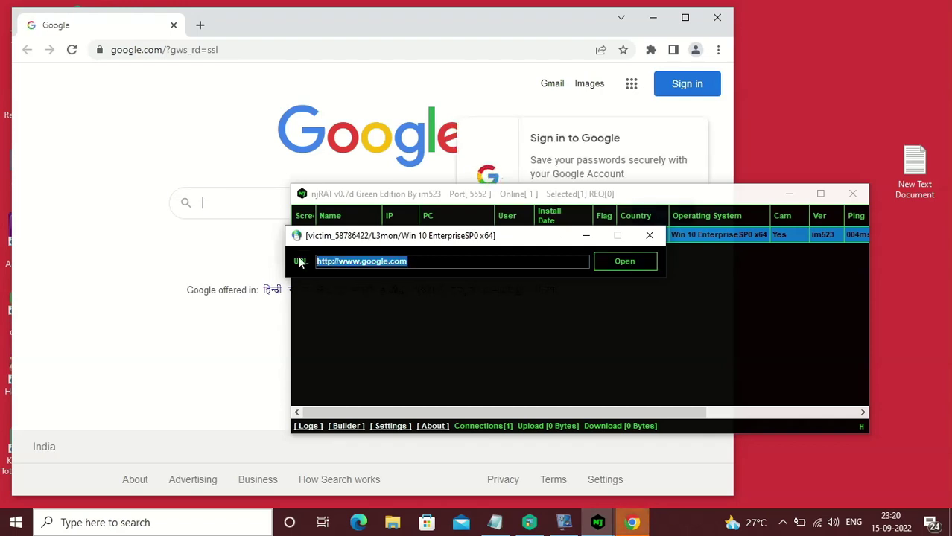
text(redi)
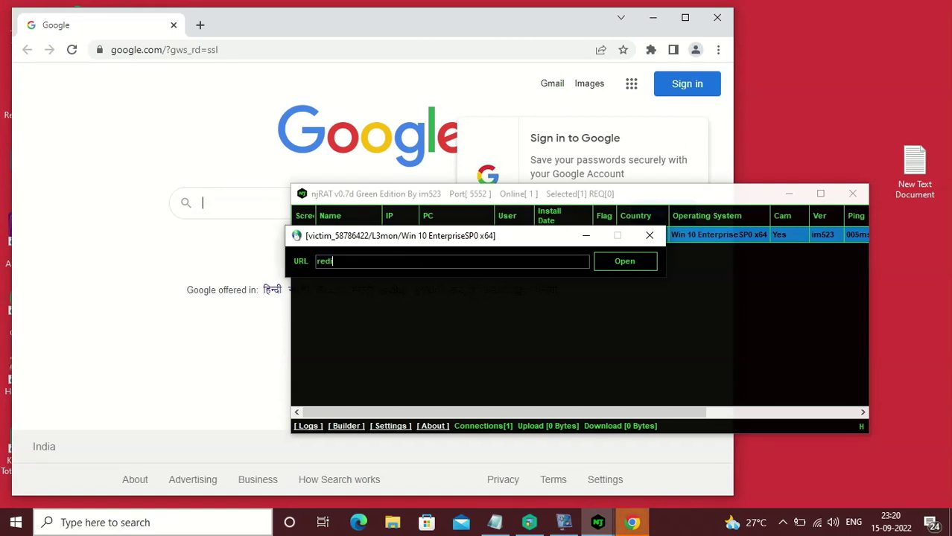
text(ffmail.com)
click(627, 266)
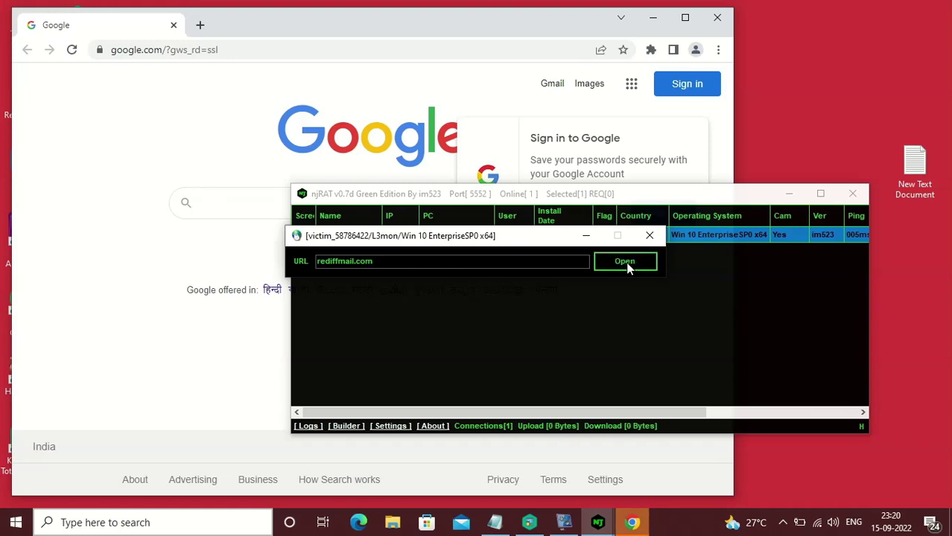
click(627, 266)
click(718, 20)
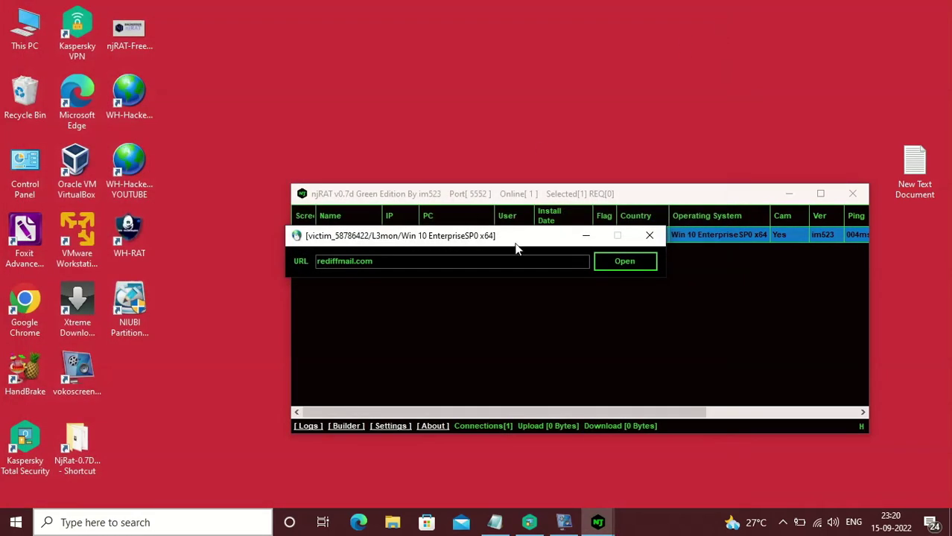
click(622, 266)
text(www)
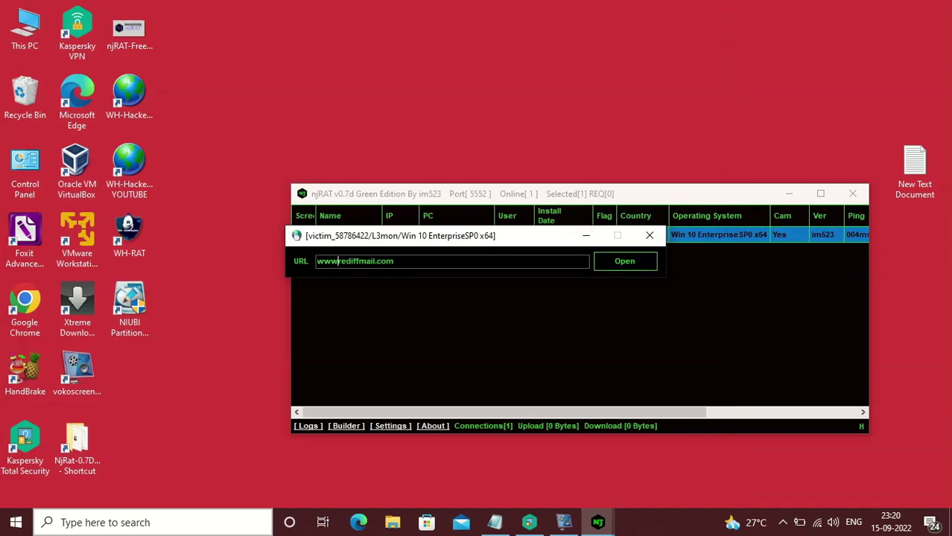
text(.)
click(620, 269)
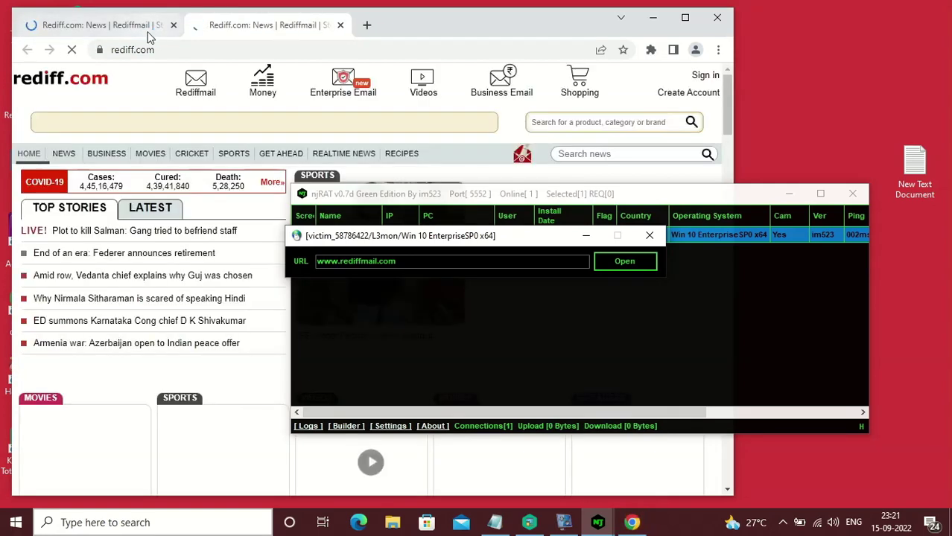
click(173, 26)
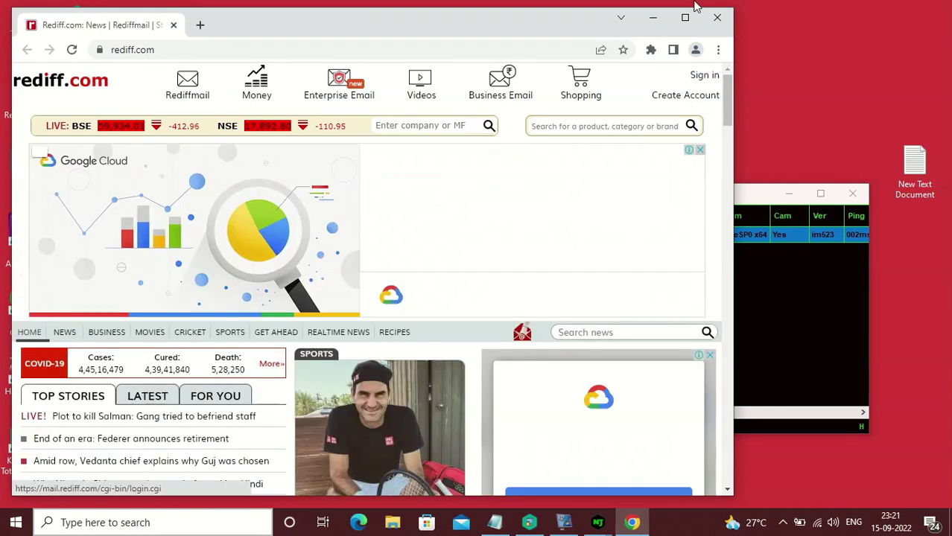
Close the browser and URL dialog, then open the client's folder and Keylog file
click(718, 25)
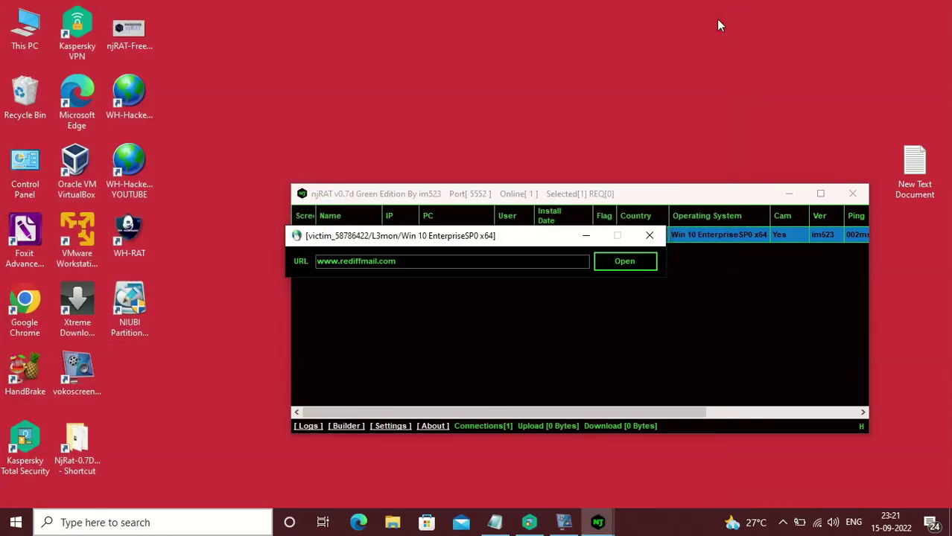
click(653, 235)
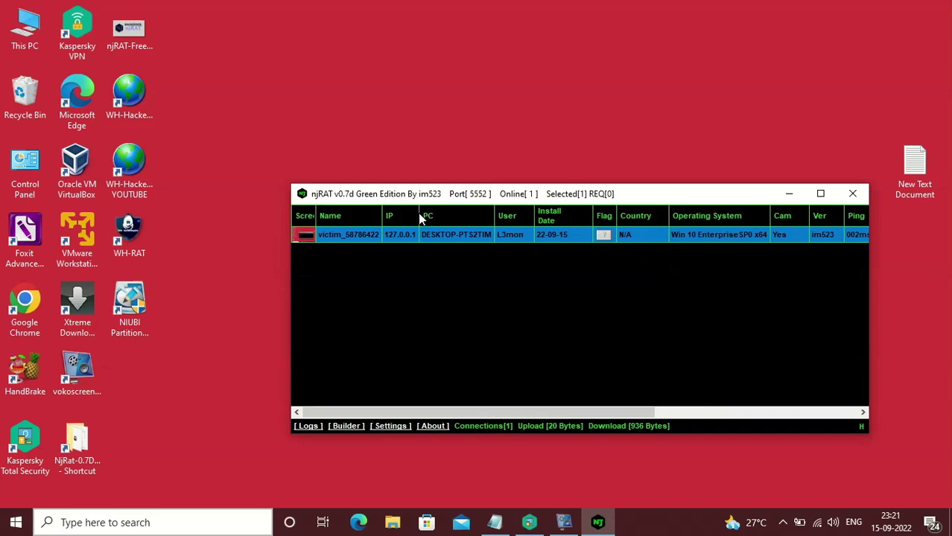
right_click(420, 234)
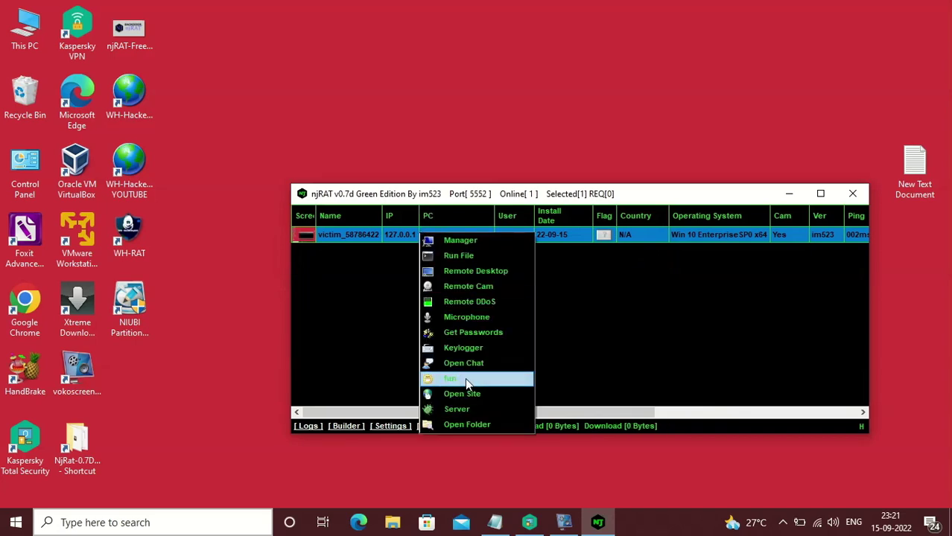
mouse_move(476, 412)
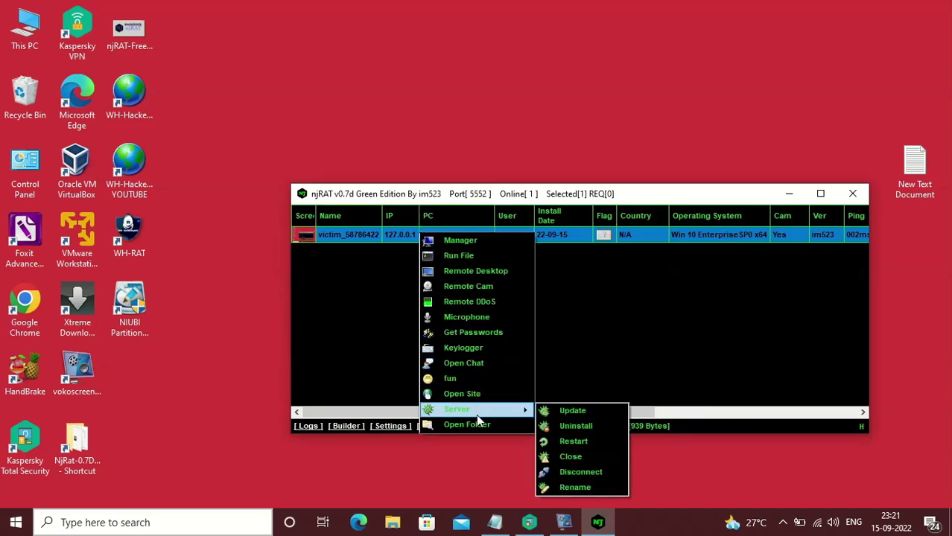
click(475, 424)
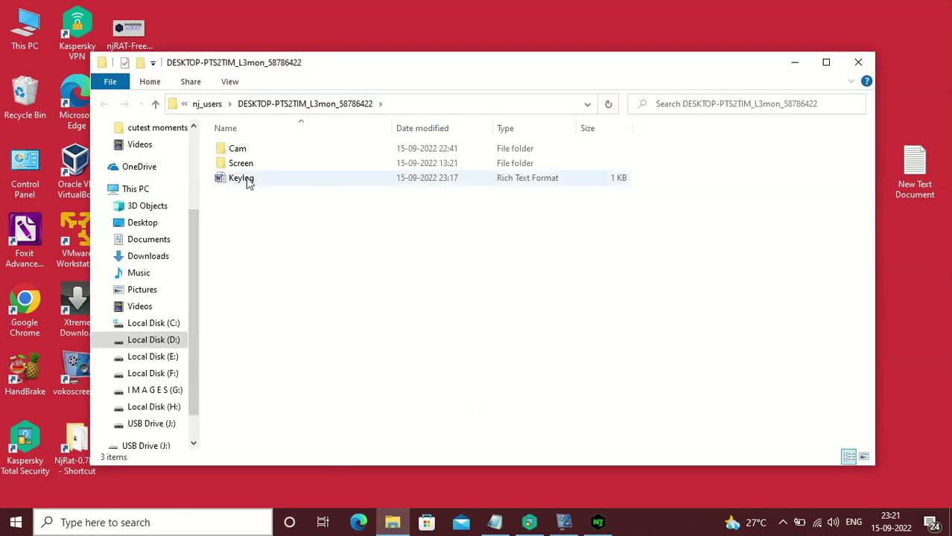
double_click(250, 181)
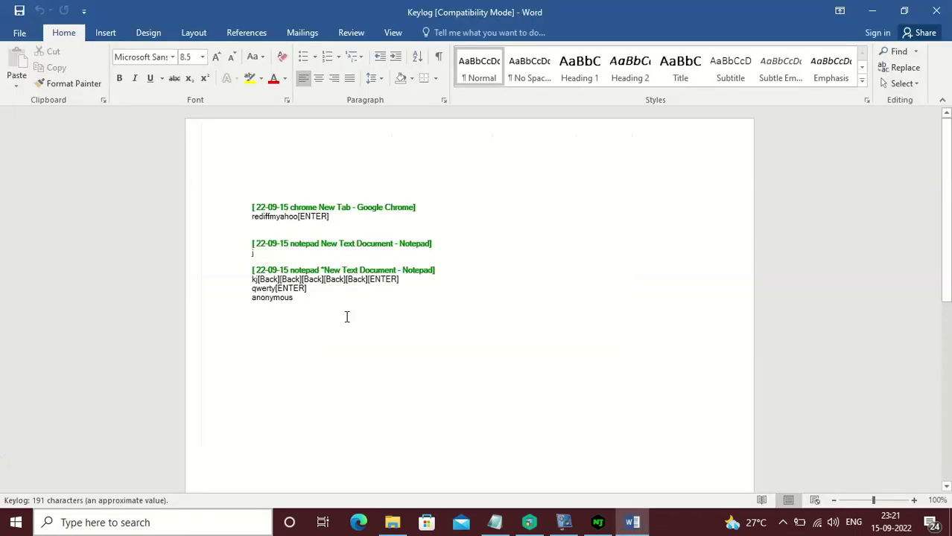
click(866, 19)
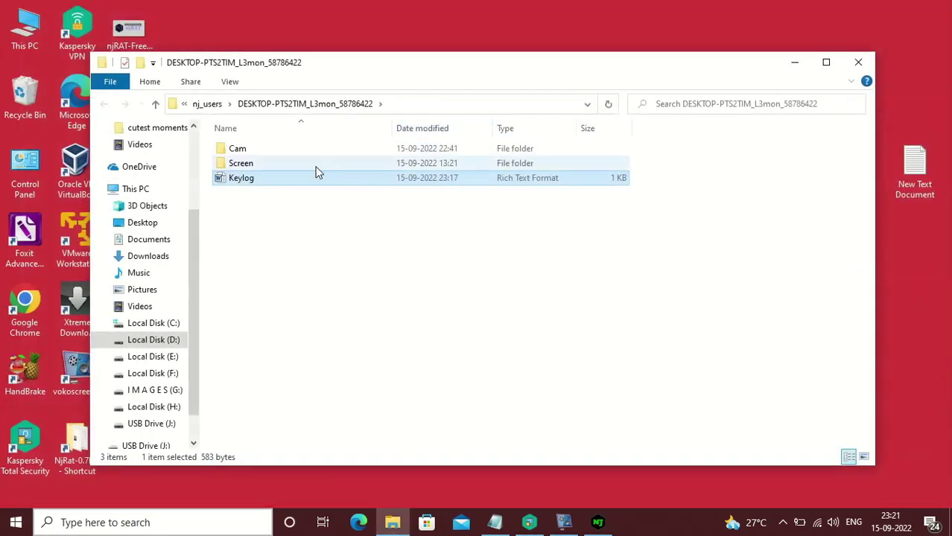
Look inside the empty Screen and Cam folders
double_click(314, 166)
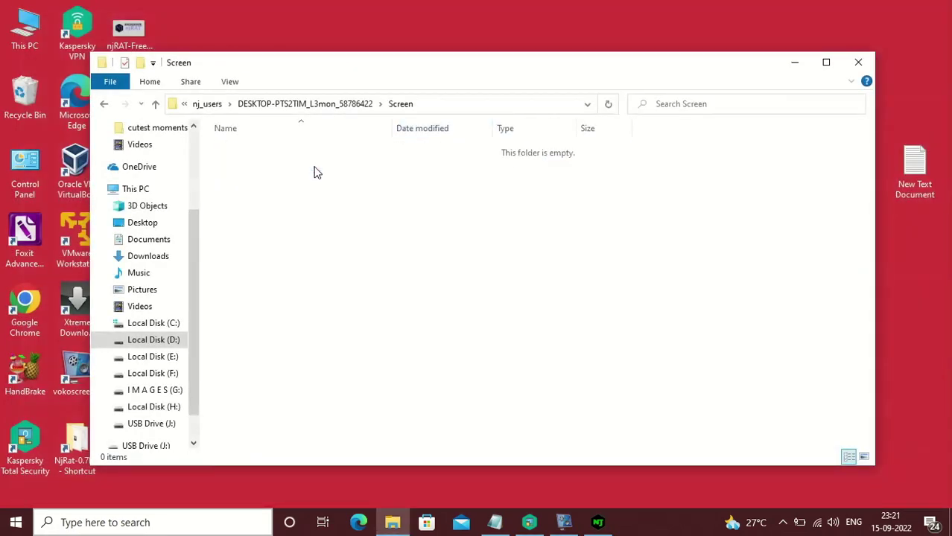
click(157, 108)
double_click(231, 147)
Close the Explorer window showing the empty Cam folder
click(858, 62)
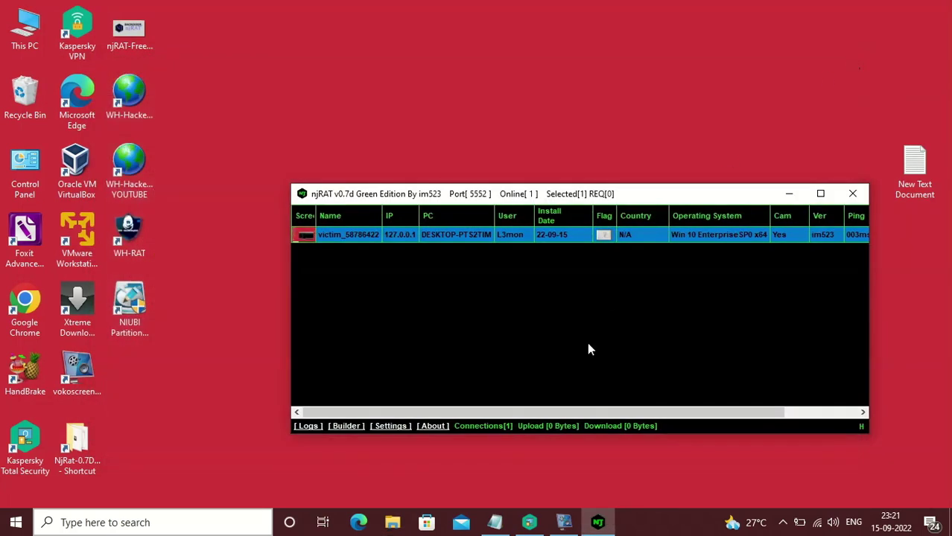